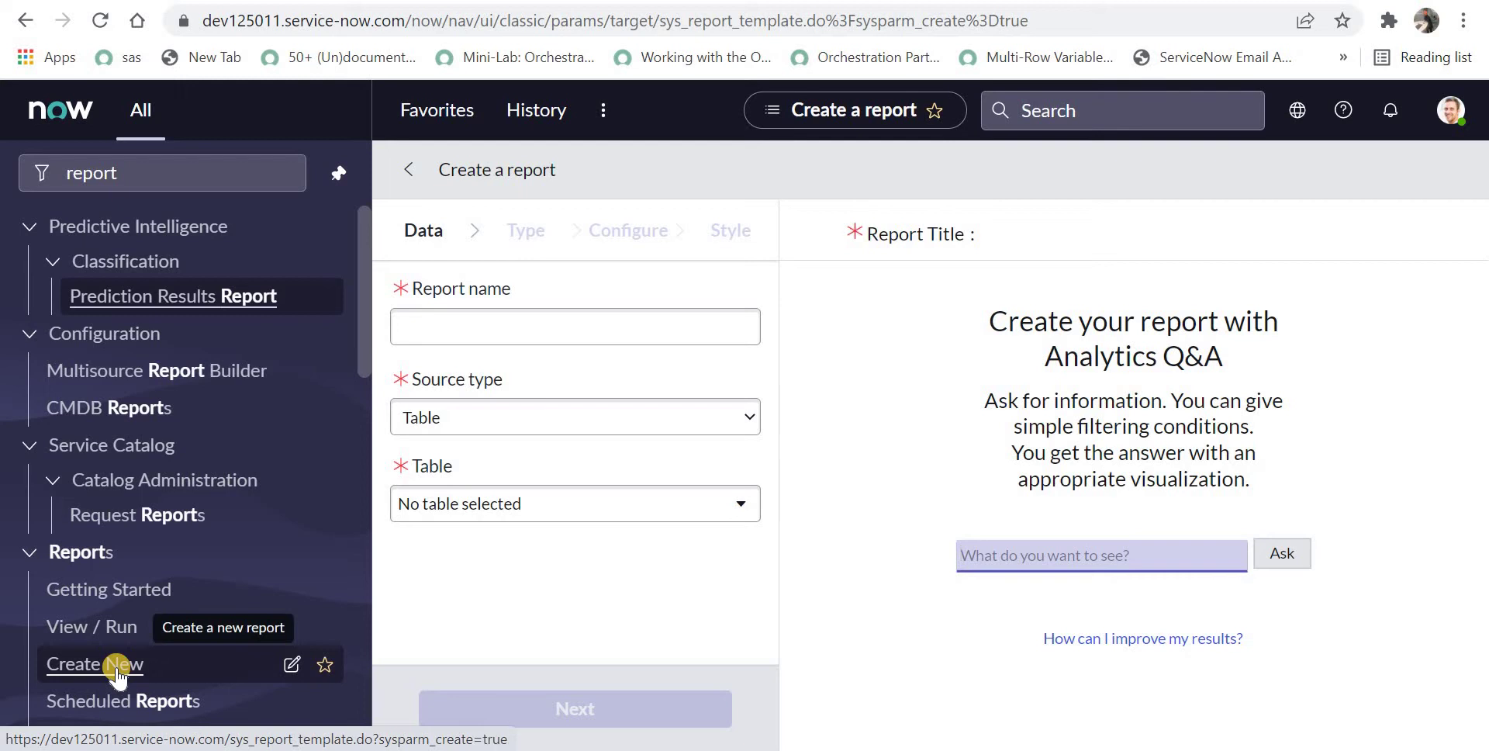
Name the new report 'Incident Report Drilldown Demo'.
click(519, 327)
text(Incidetn)
key(BackSpace)
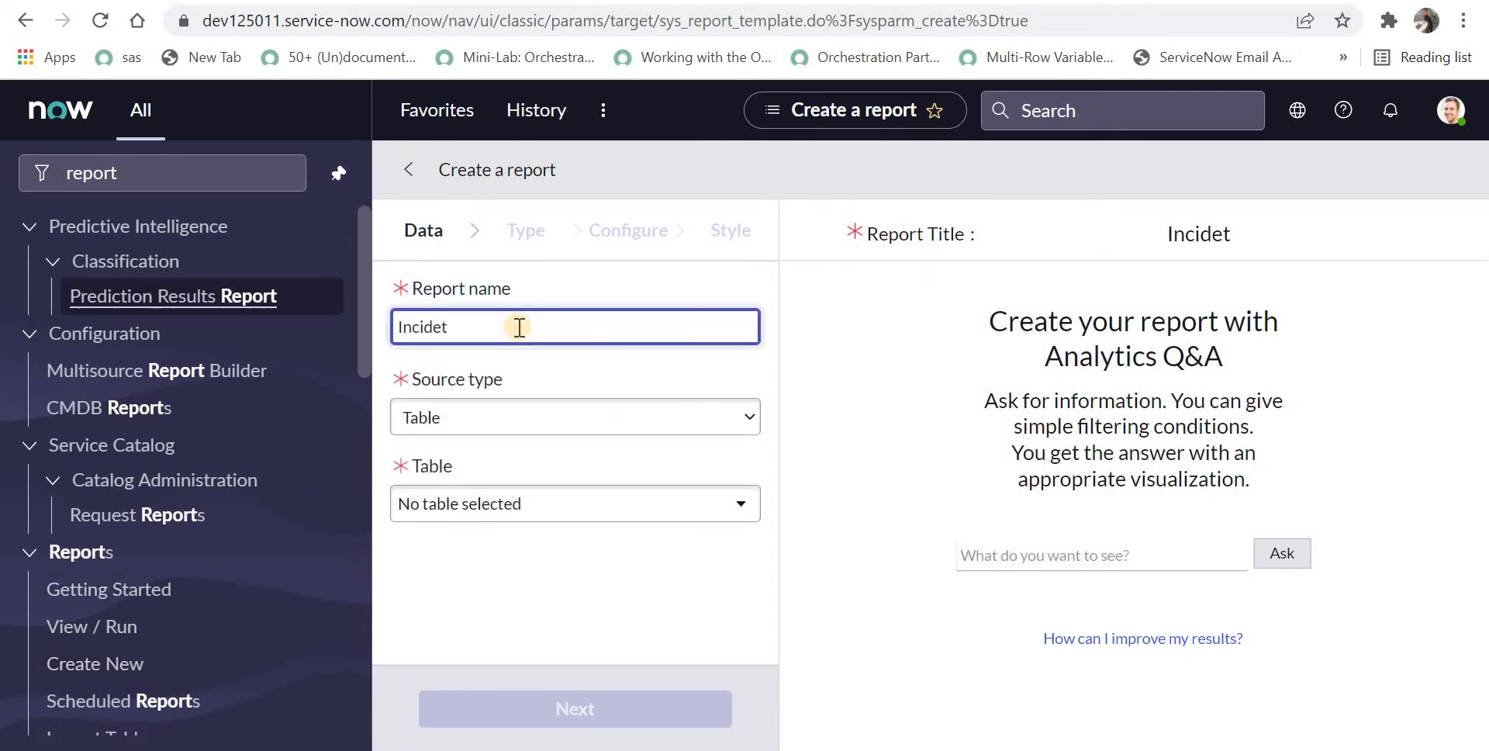
key(BackSpace)
text(nt Report)
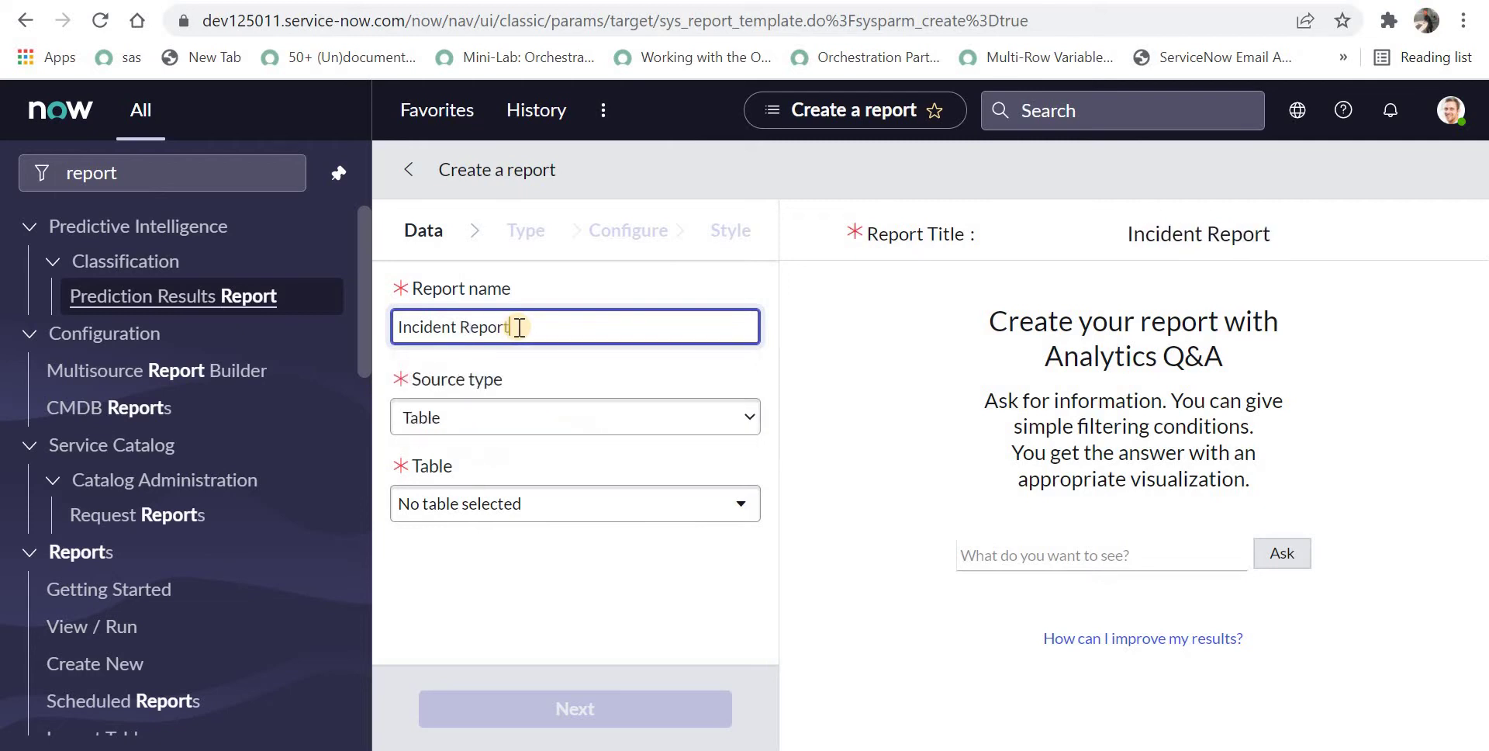
text( Drilldown)
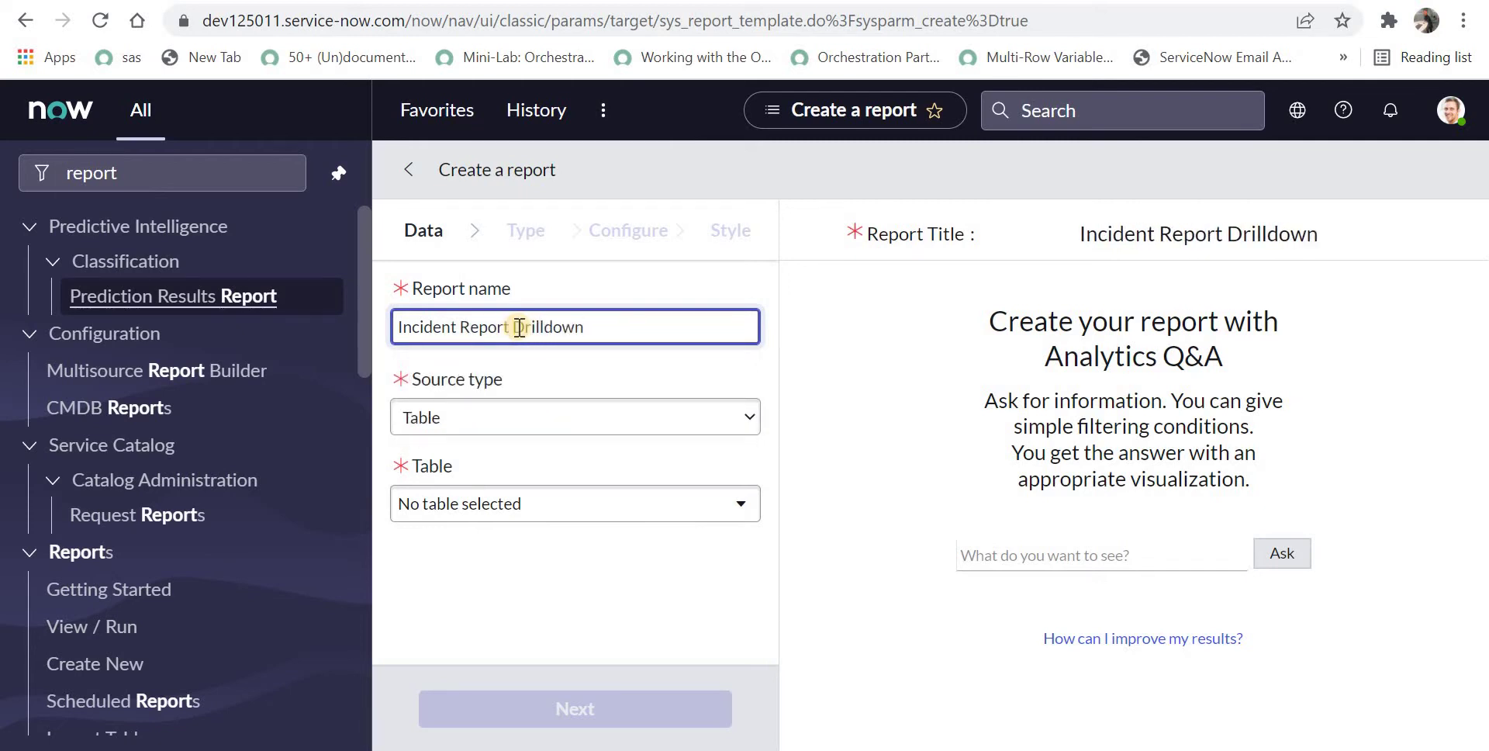
text( Demo)
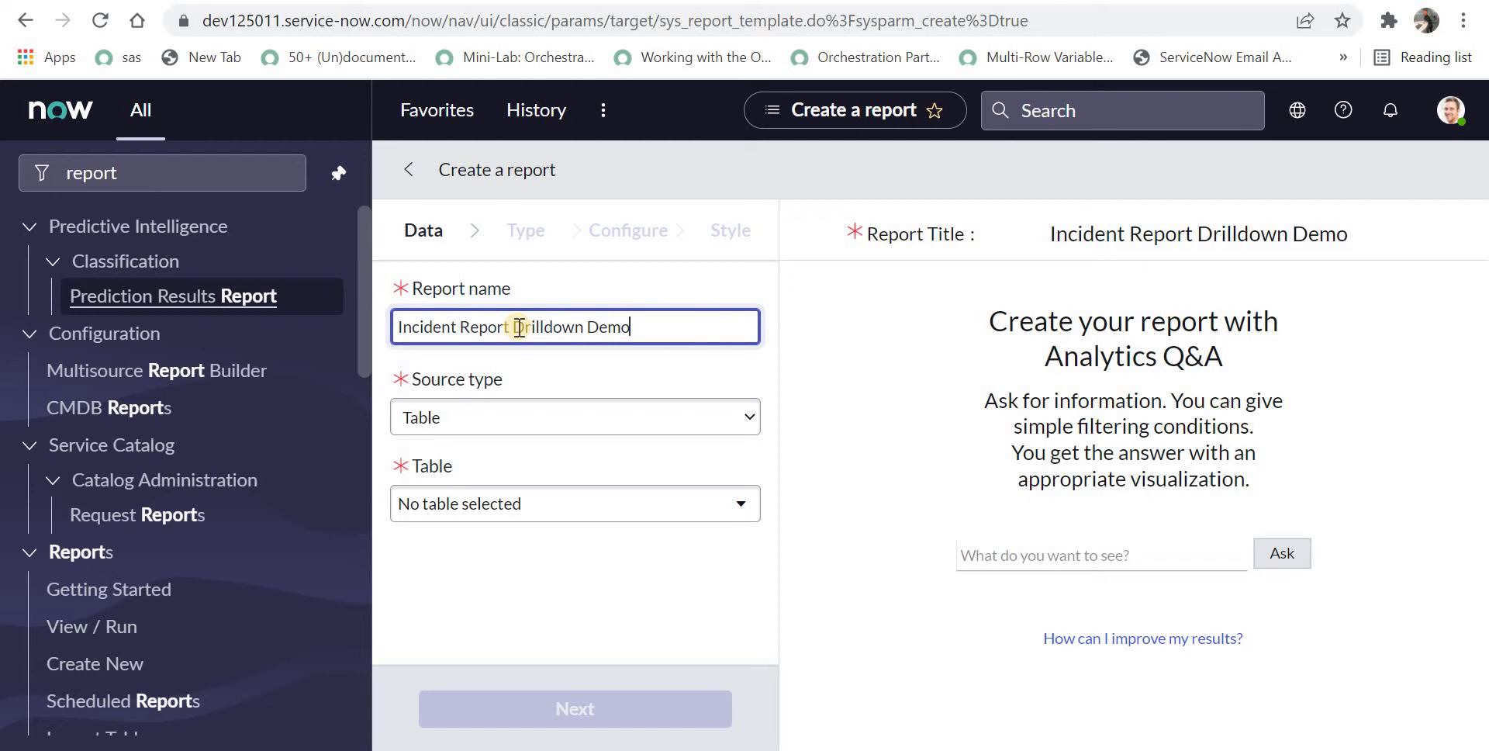
Keep Table as the source type and base the report on the Incident table.
click(501, 420)
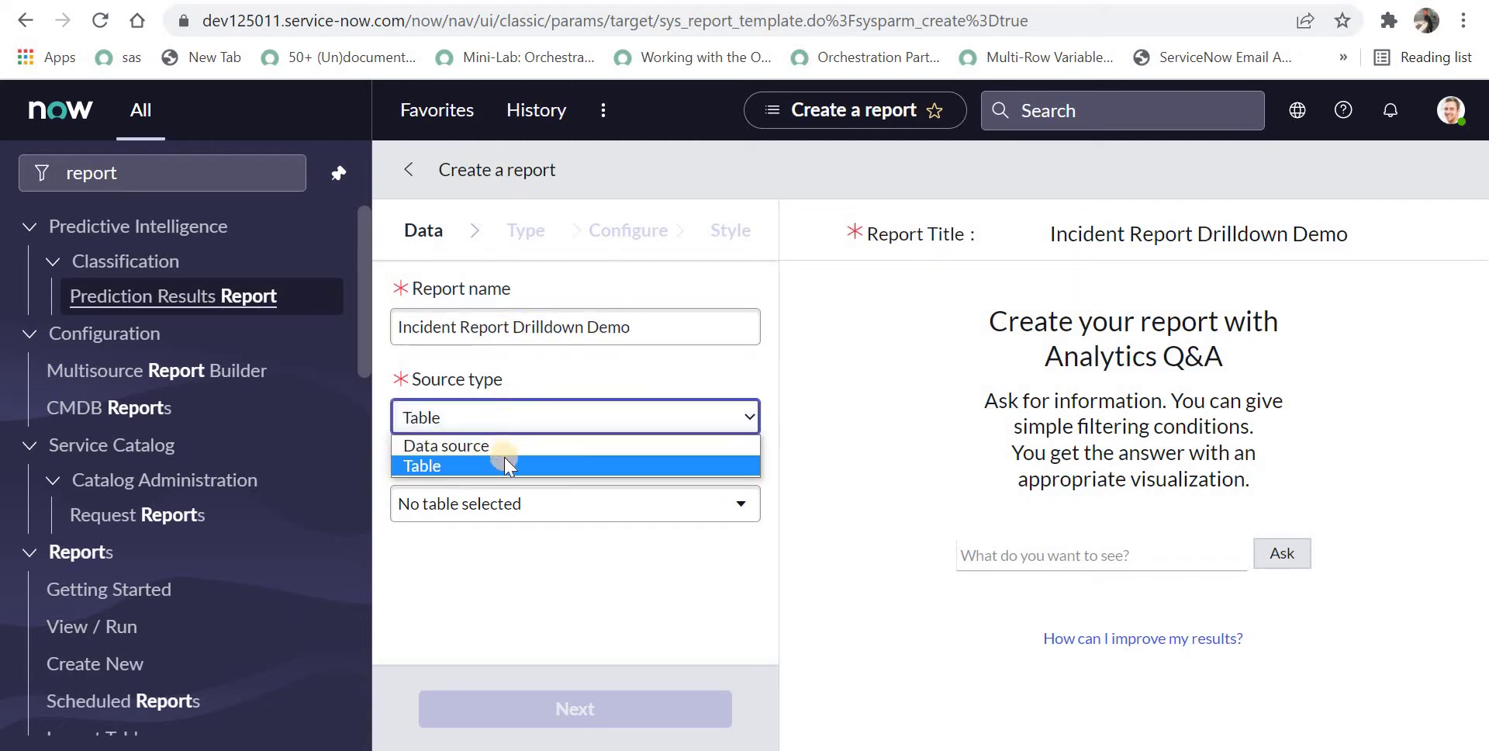
click(504, 463)
click(506, 505)
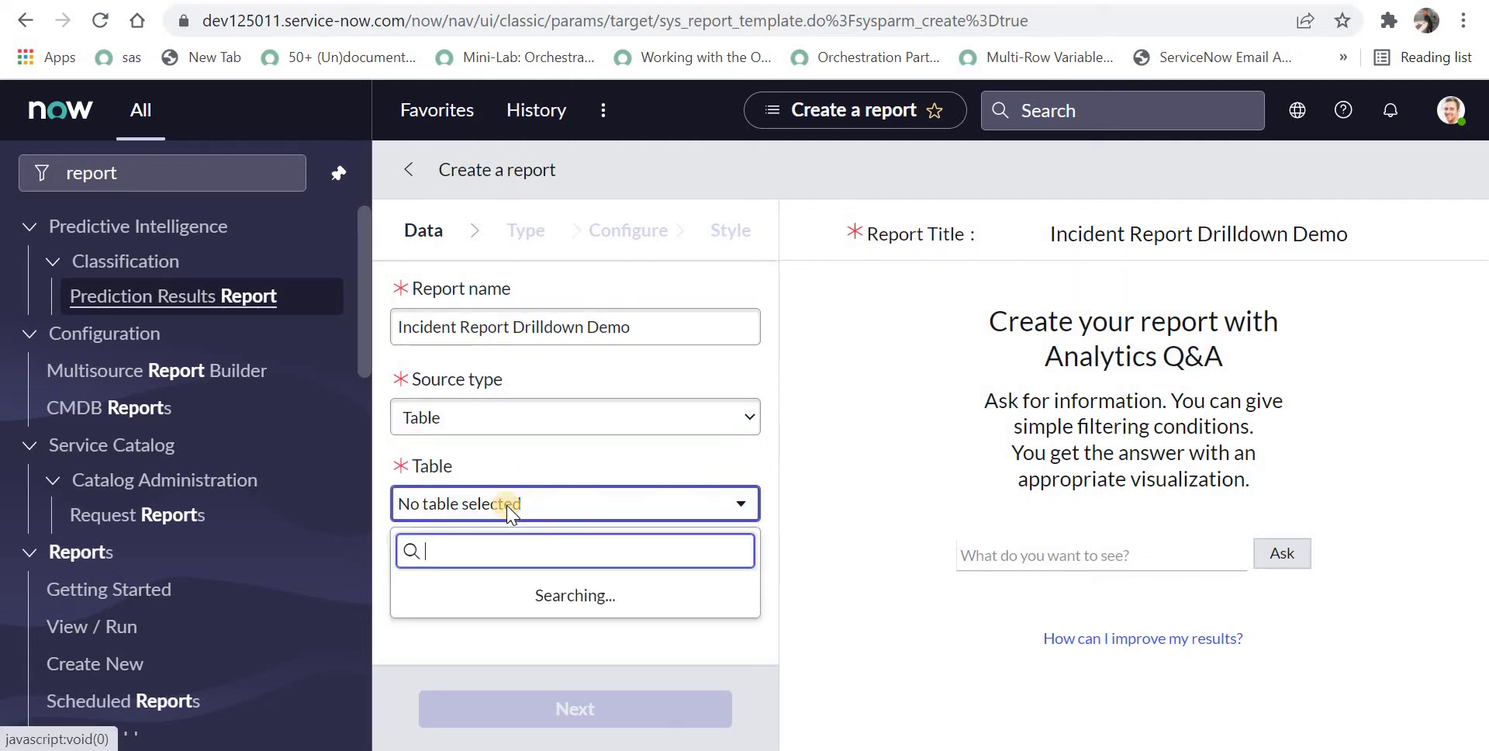
text(incident])
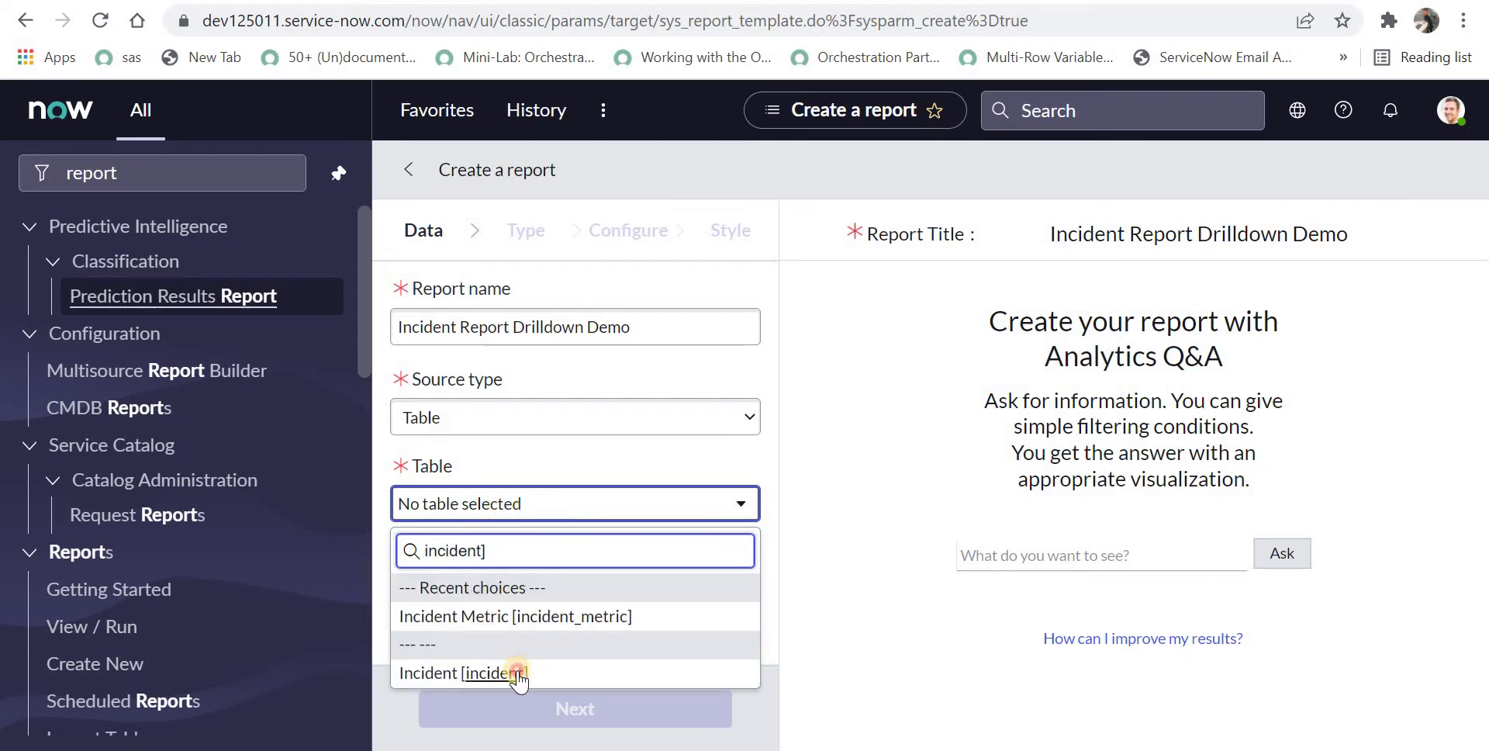
click(516, 671)
click(539, 723)
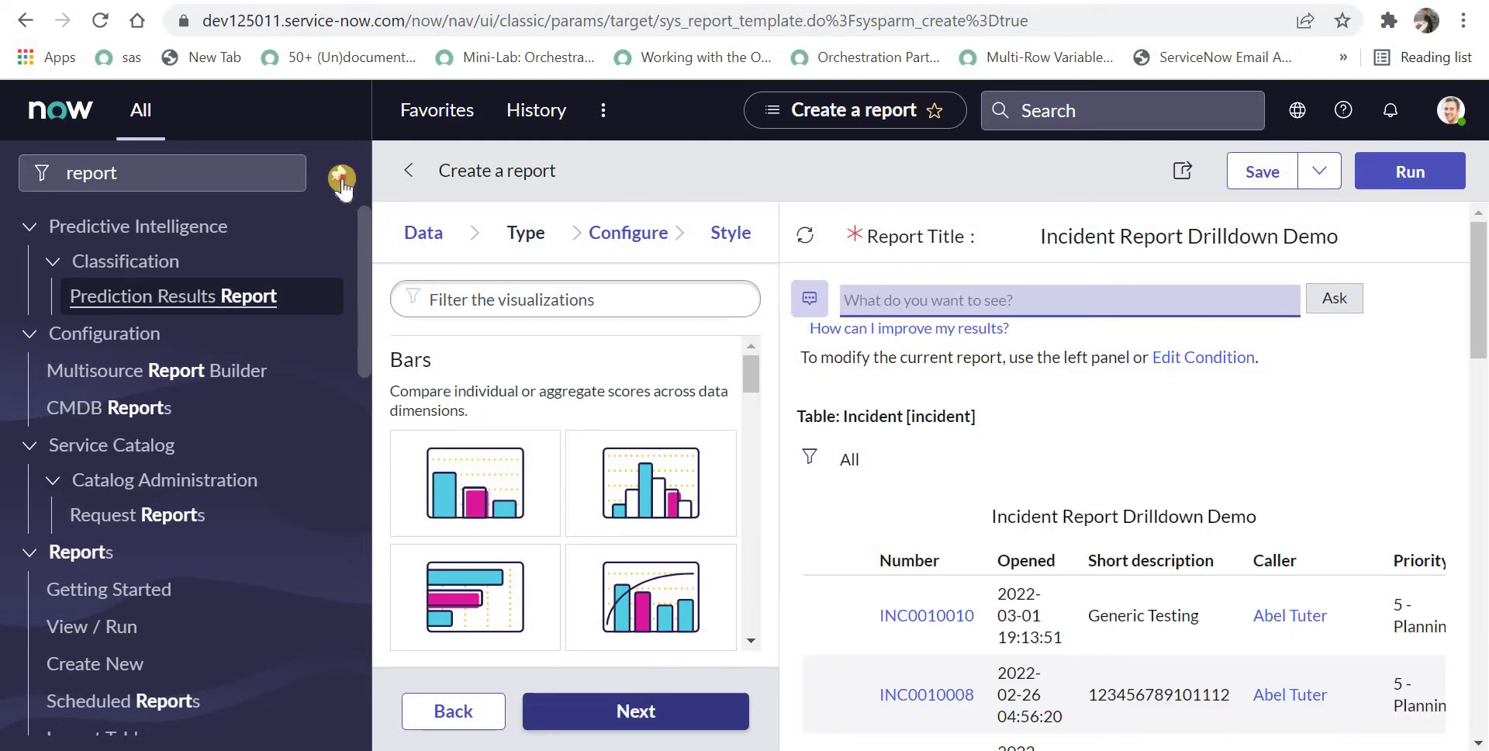
Unpin the navigation panel and choose the vertical Bar chart type.
click(340, 177)
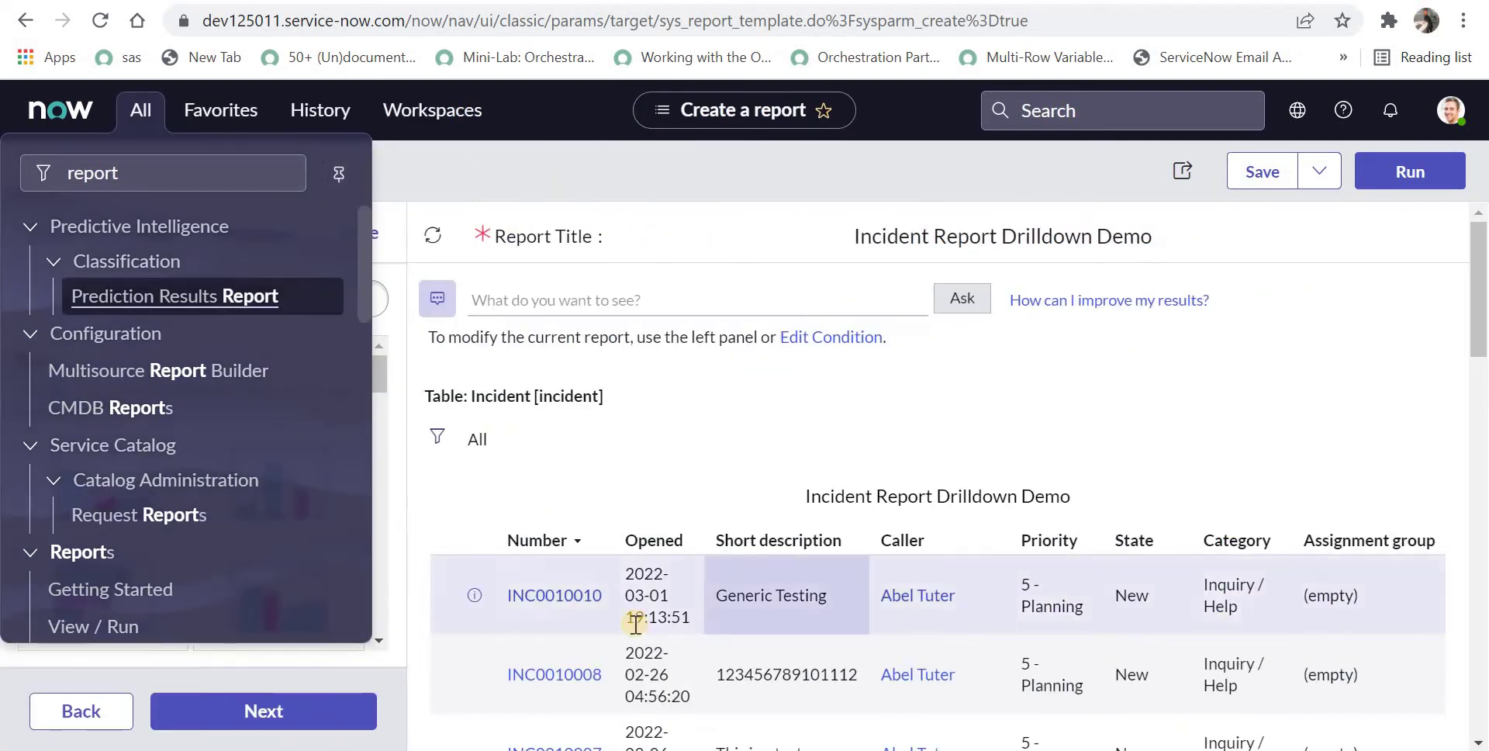
click(434, 530)
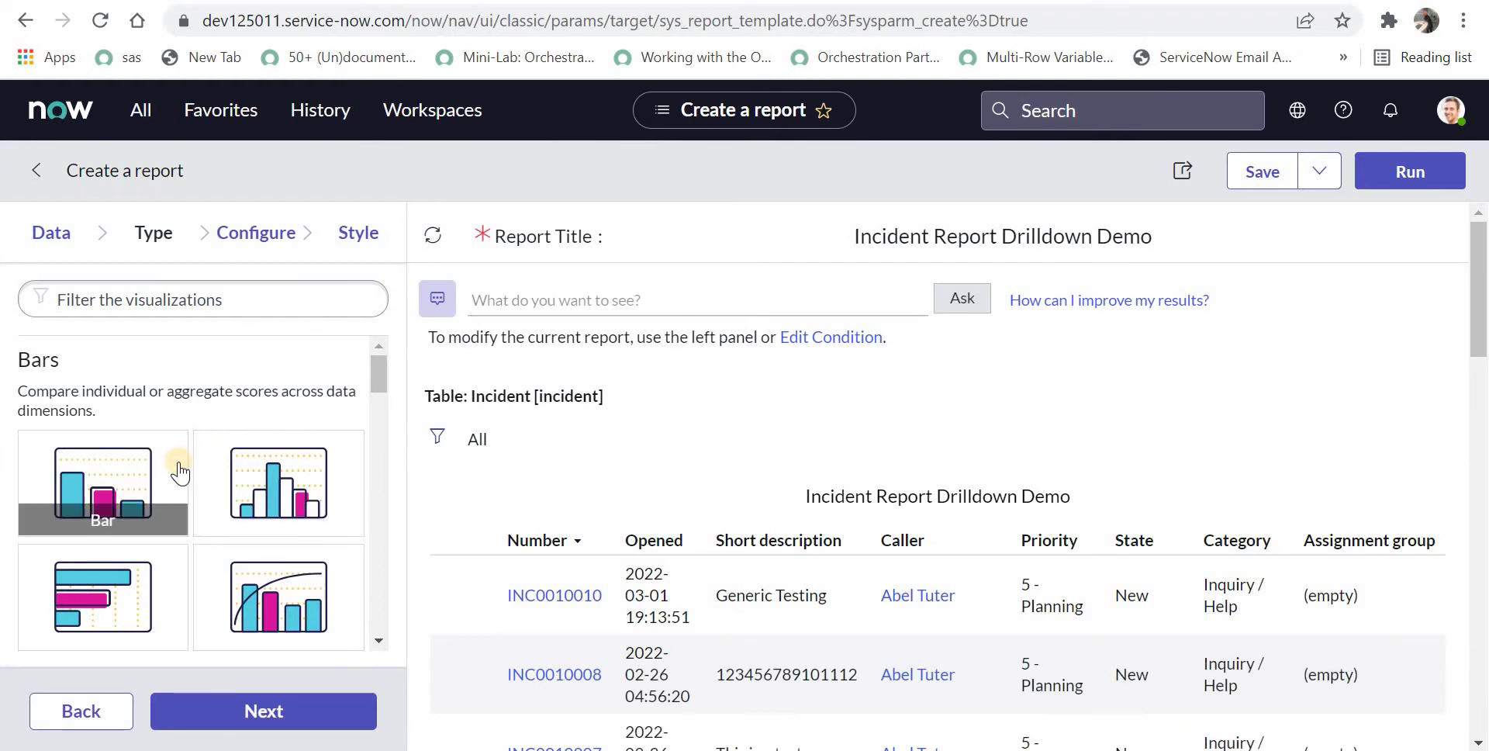
click(120, 485)
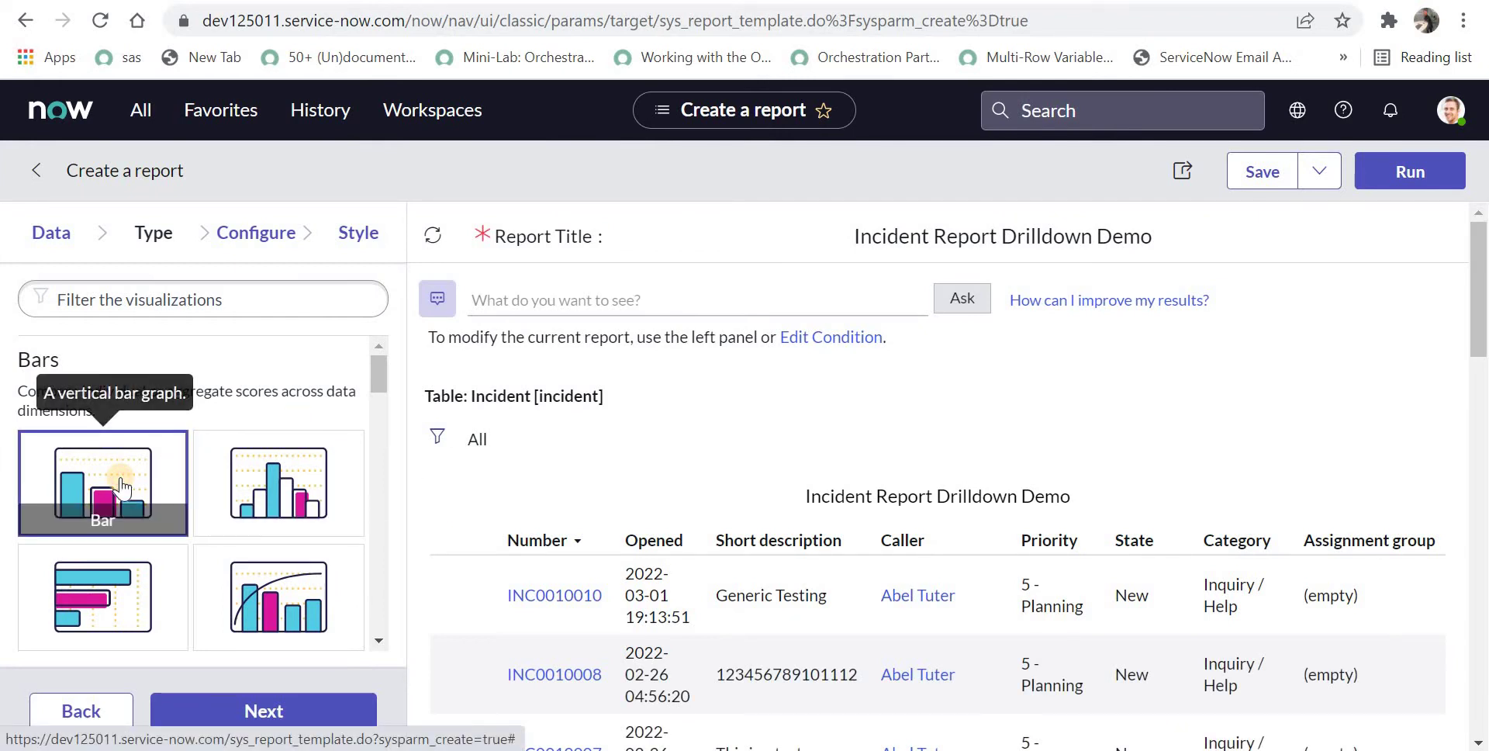
click(262, 712)
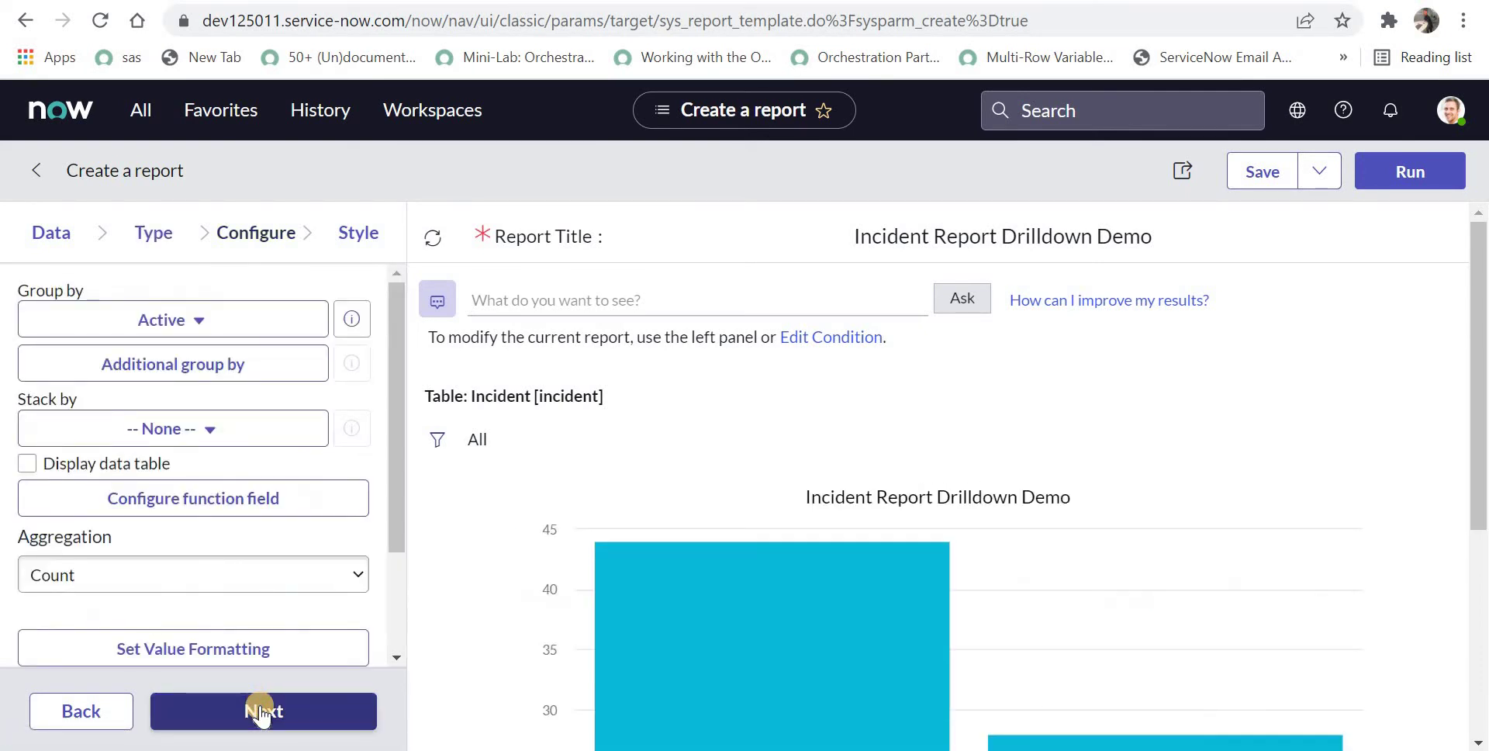
Group the bar chart by Category and proceed to the Style step.
click(226, 319)
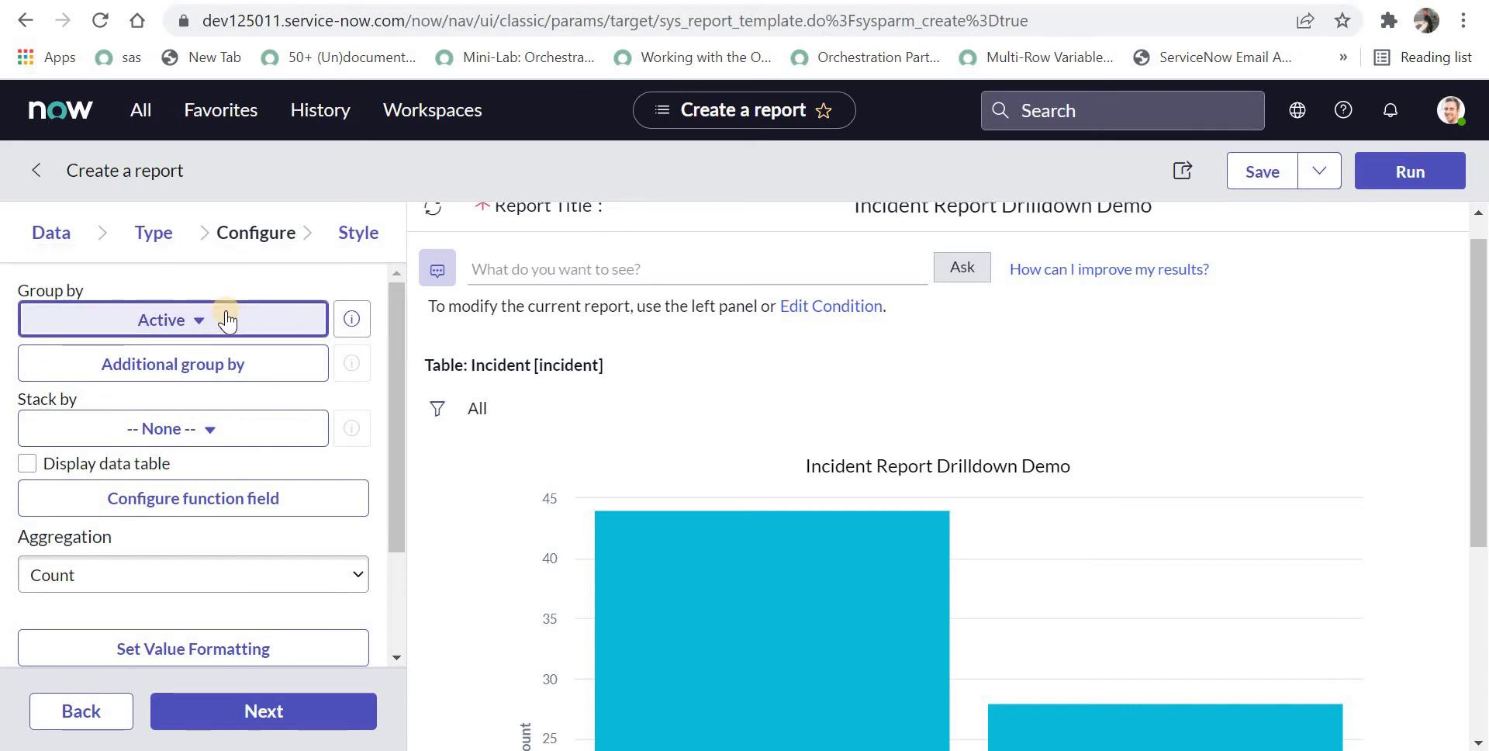
text(cate)
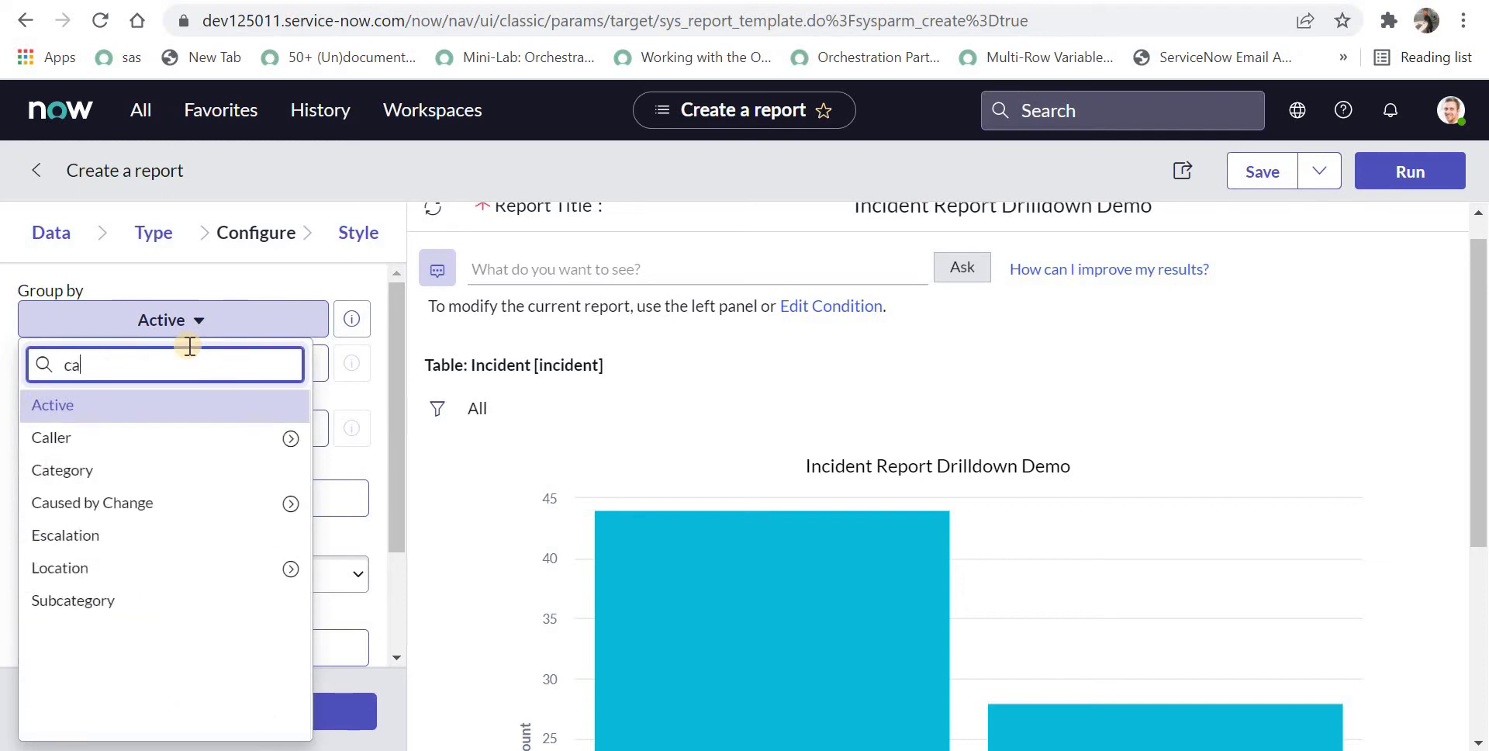
click(132, 439)
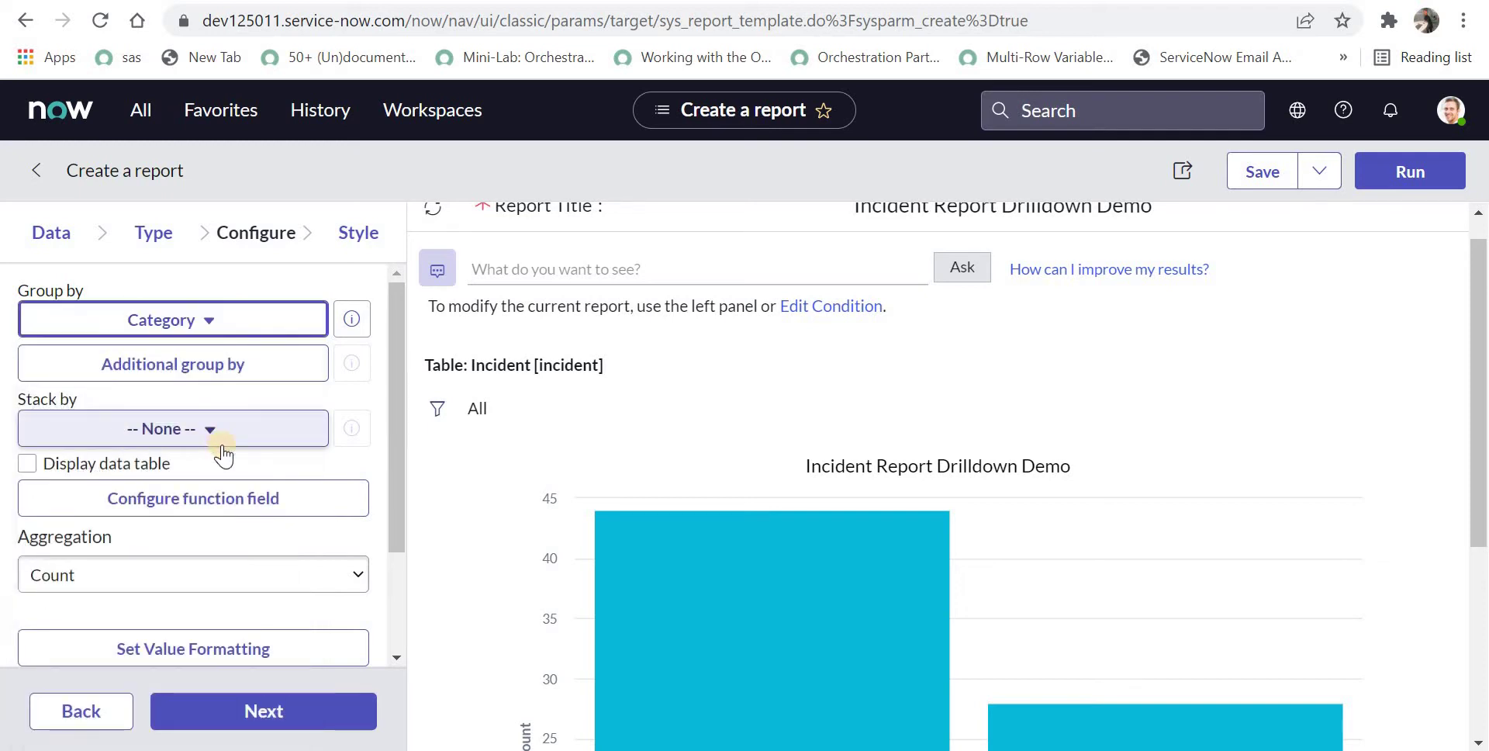
click(292, 712)
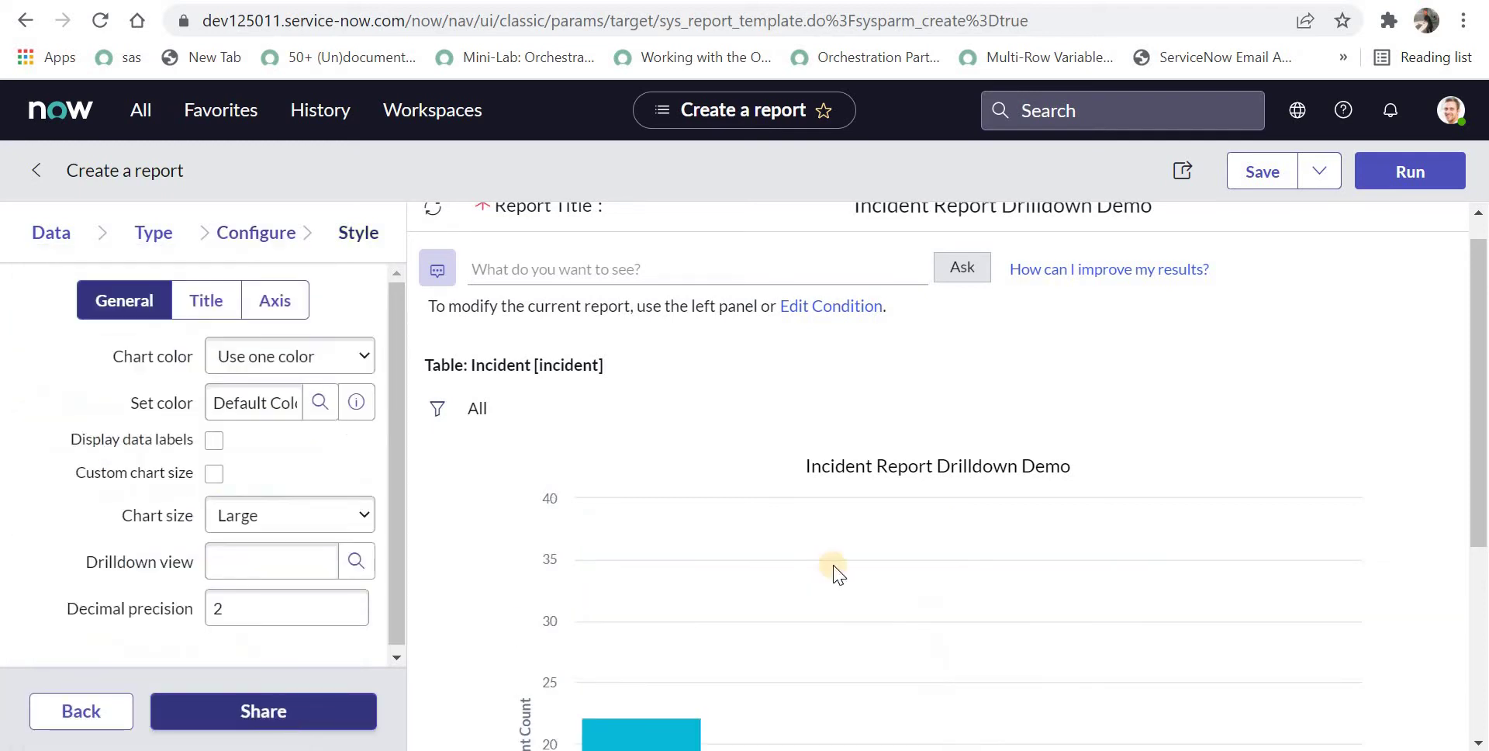
Set Chart color to 'Use color palette' and save the report.
scroll(1483, 491, down, 5)
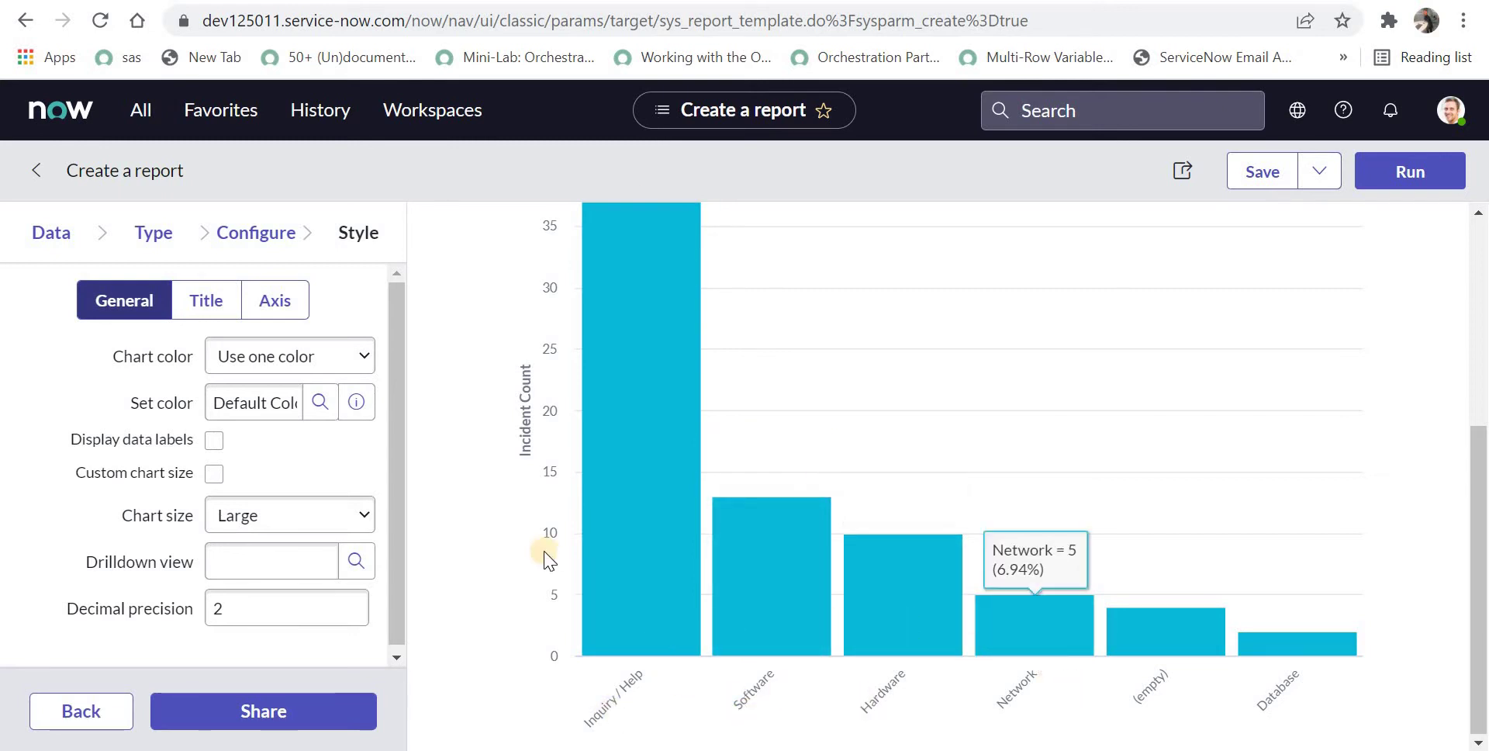
click(317, 367)
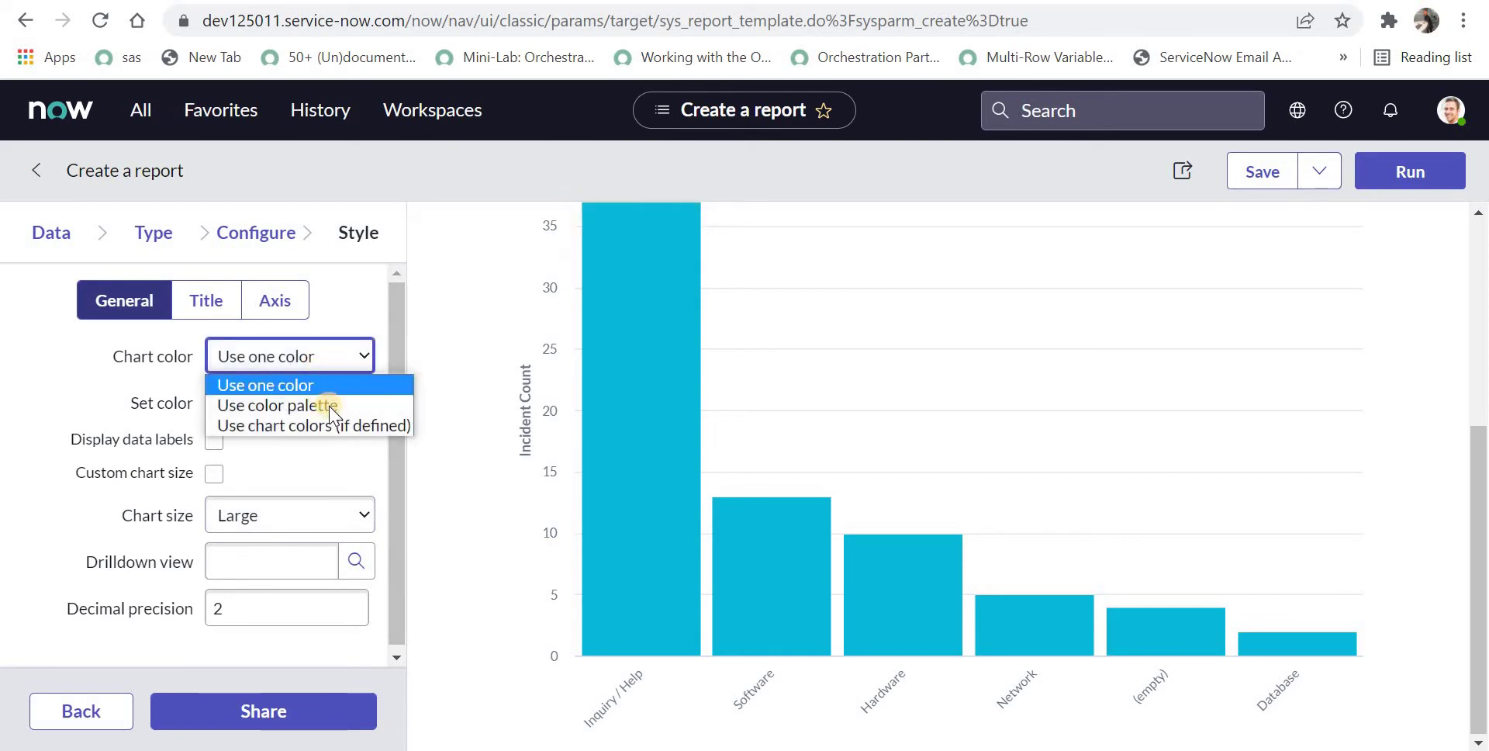
click(326, 406)
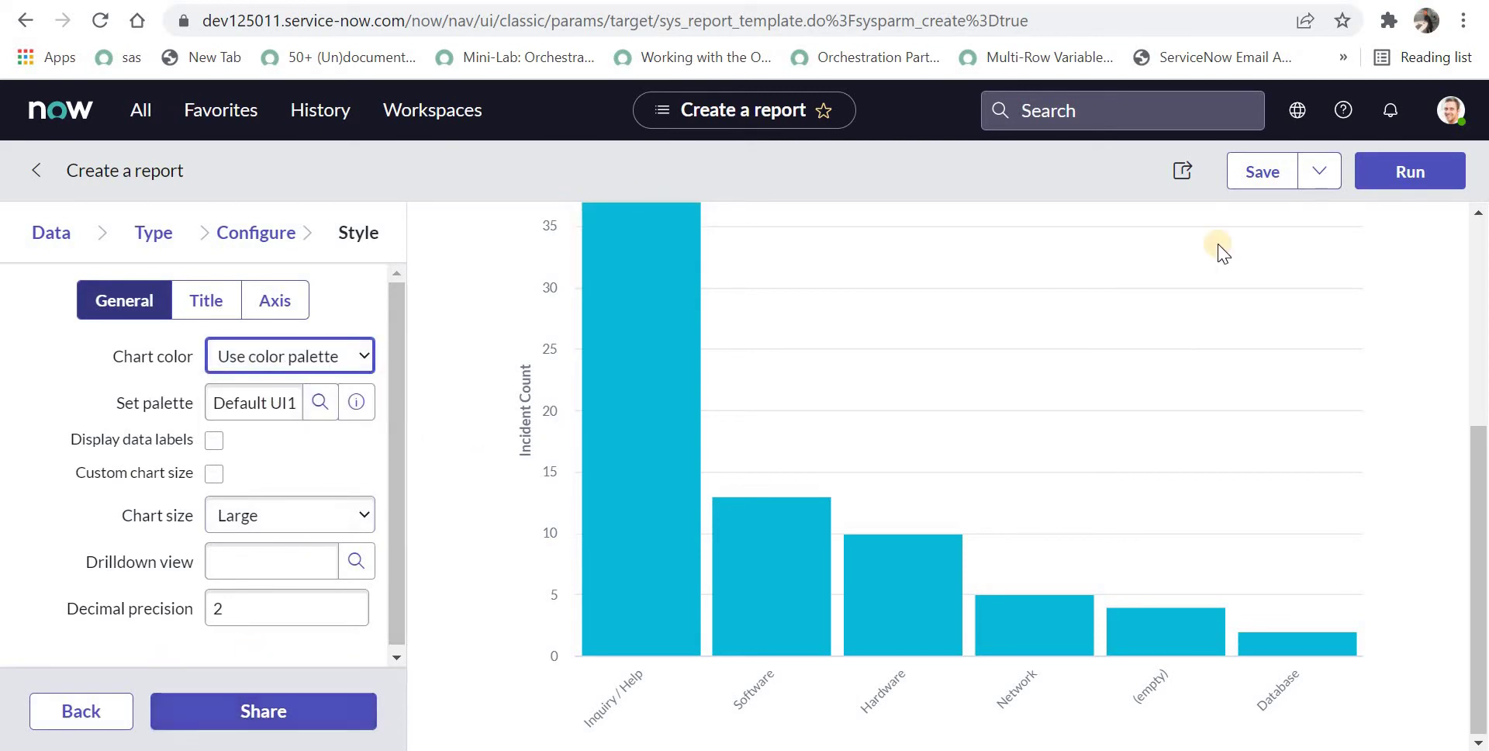
click(1262, 171)
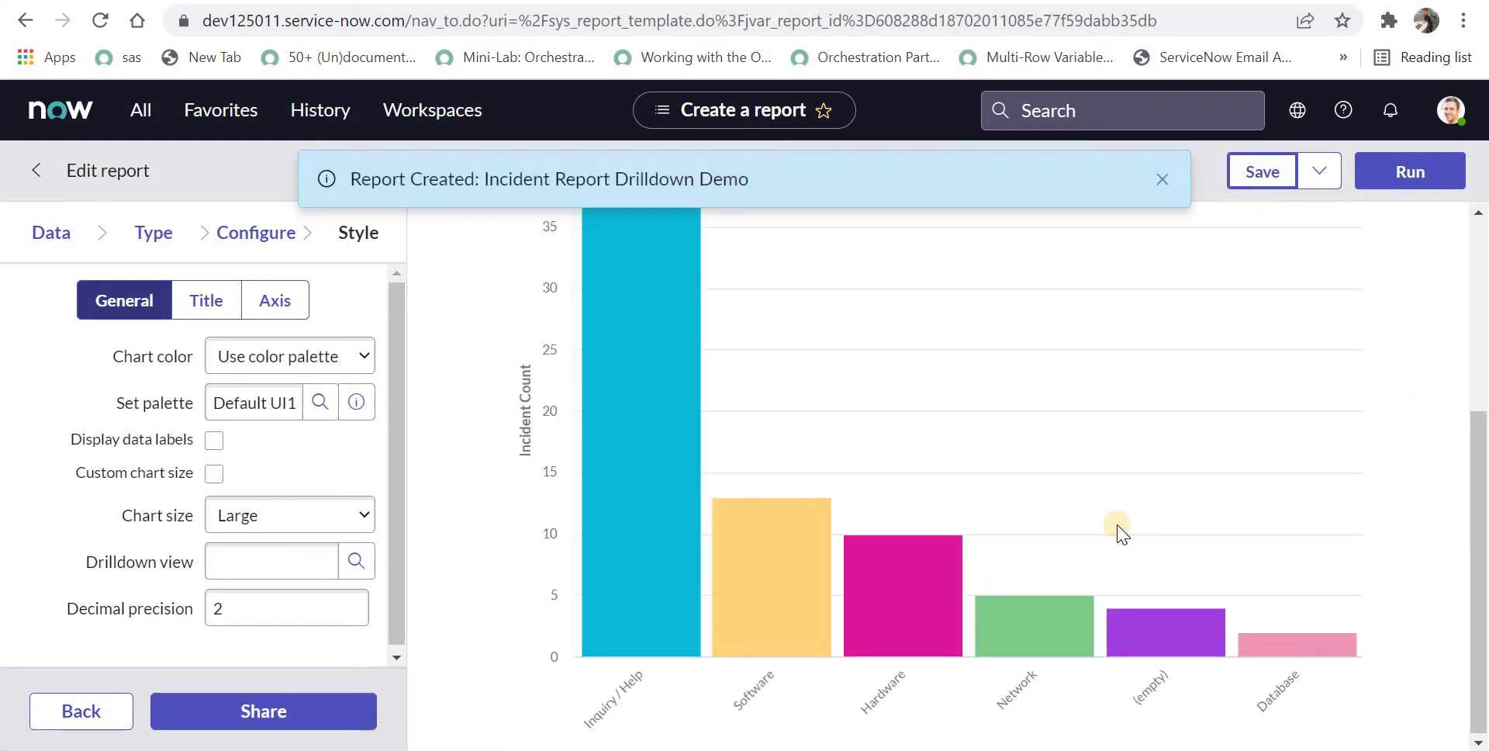
drag(1482, 474, 1483, 421)
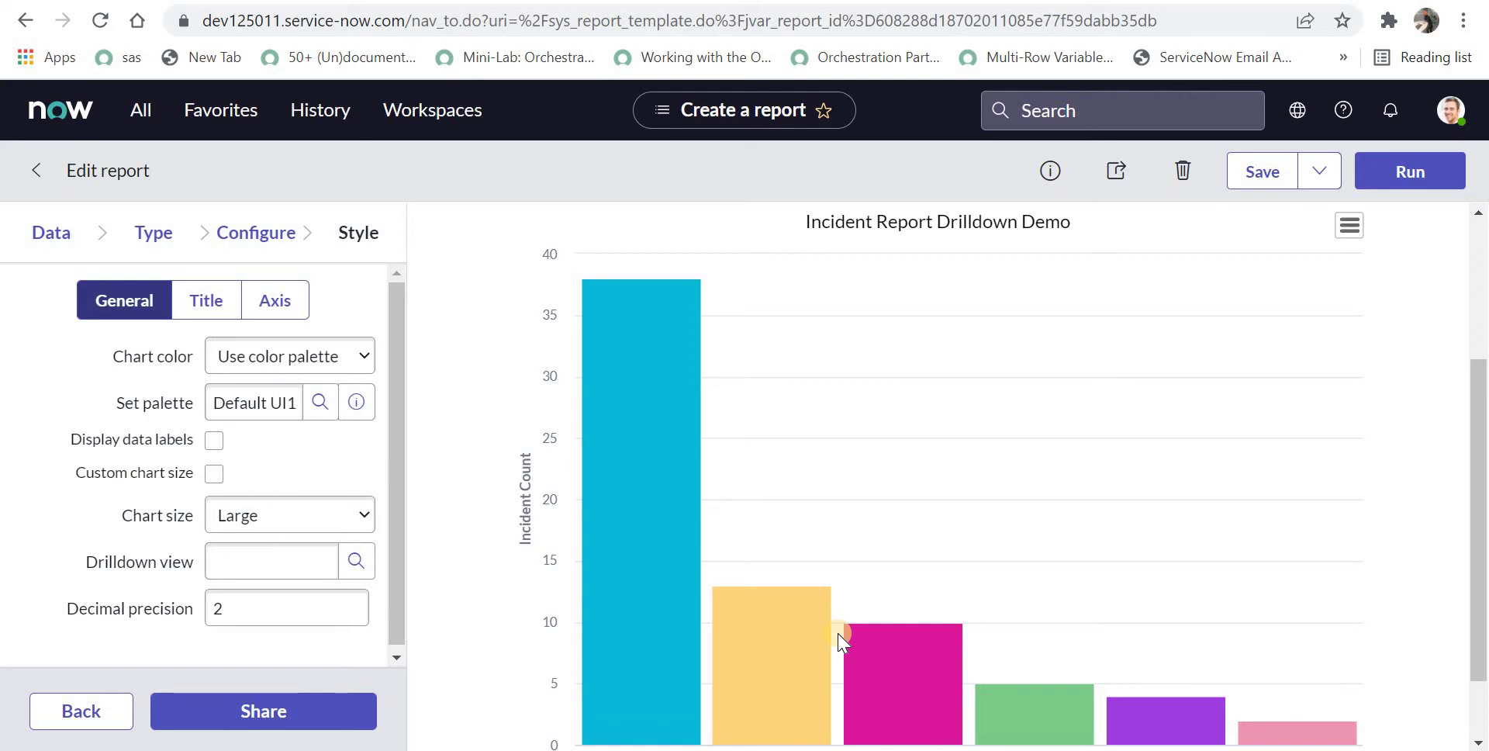
click(1482, 332)
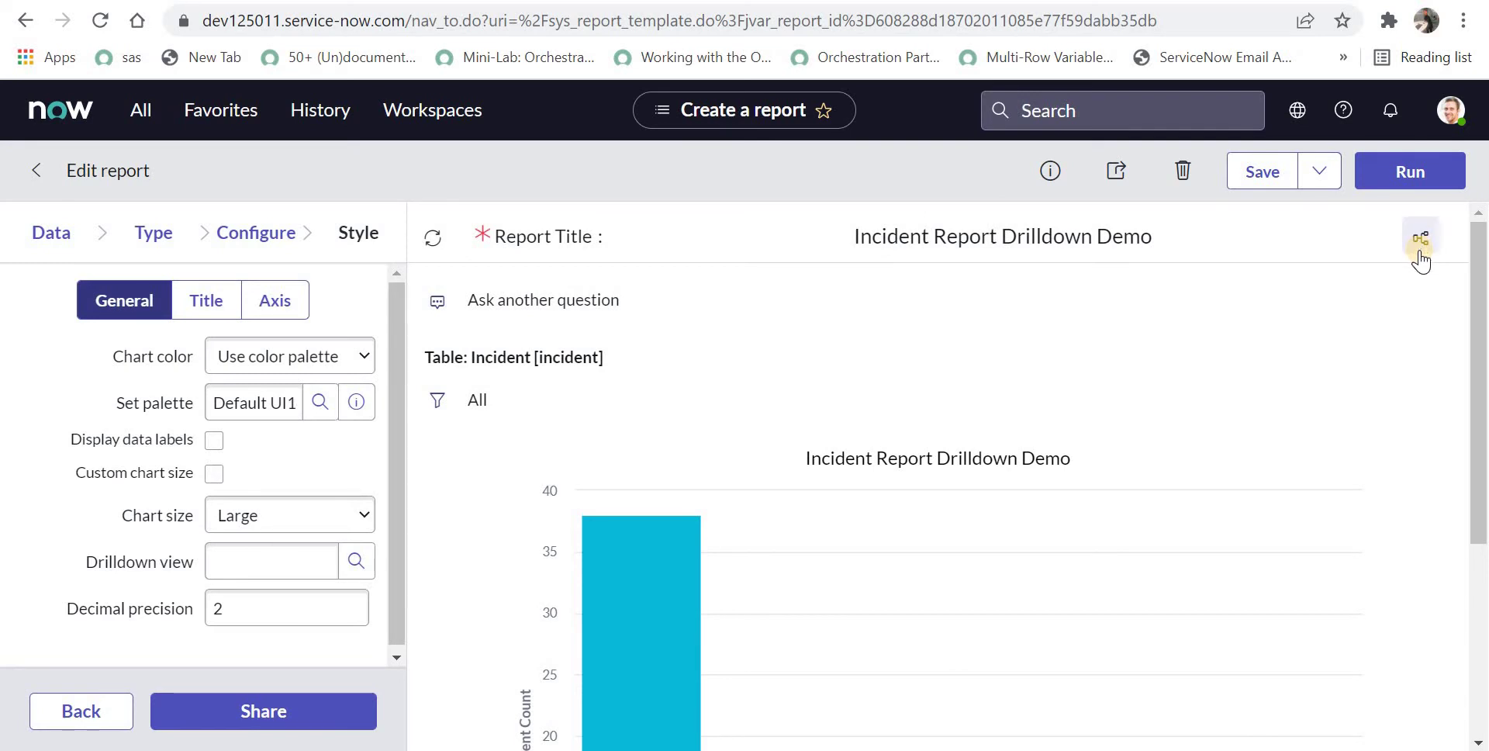
Add a drilldown from the report structure and name it 'Group By State'.
click(1421, 256)
click(524, 456)
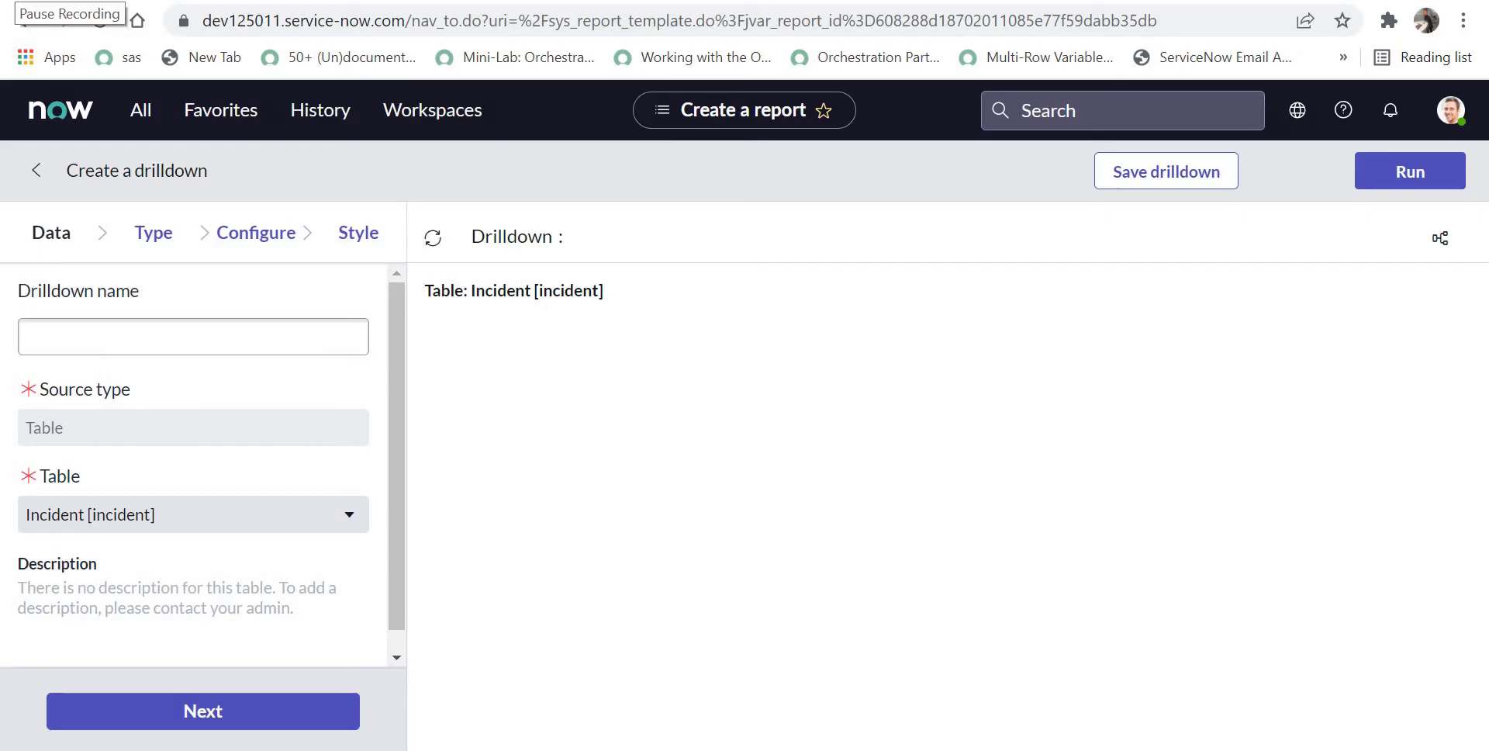
click(135, 328)
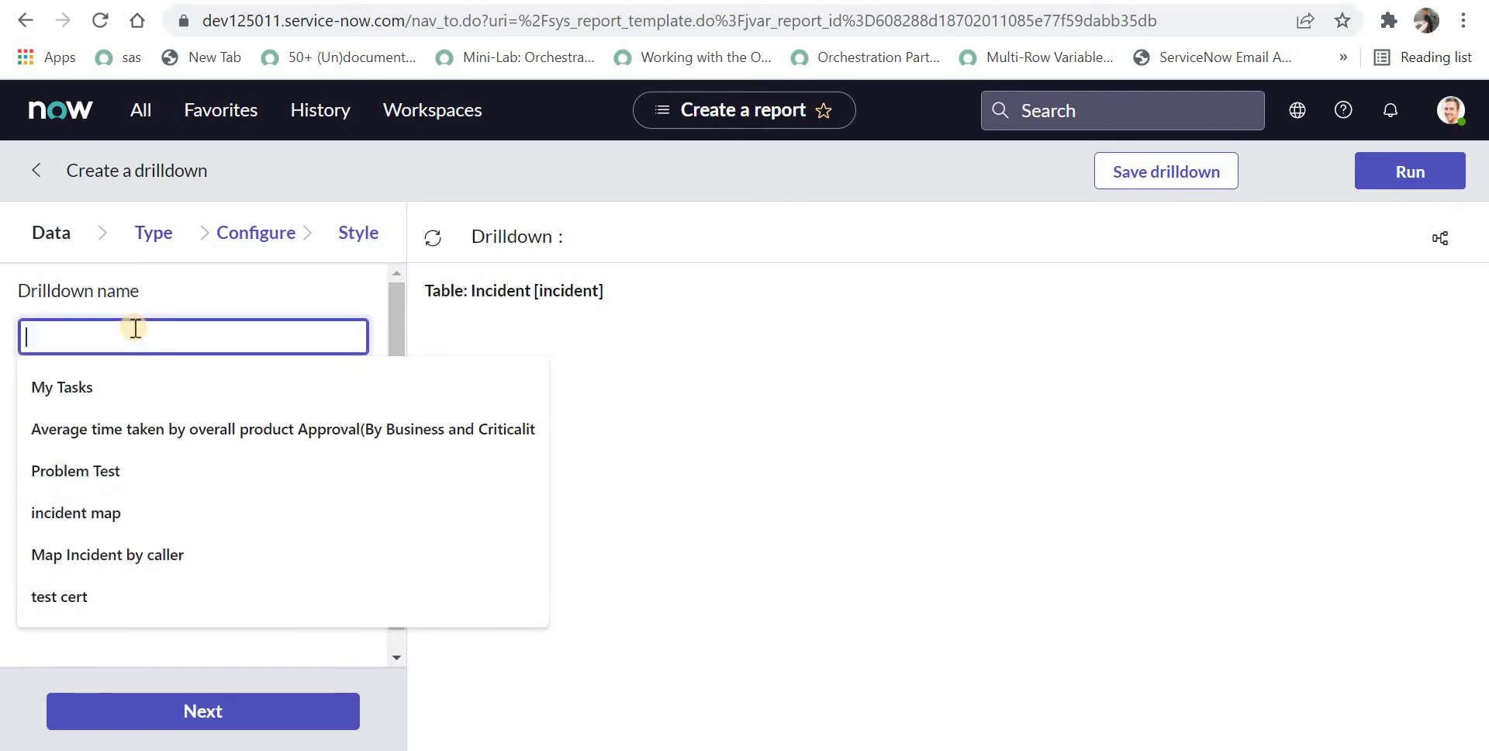
text(Group B)
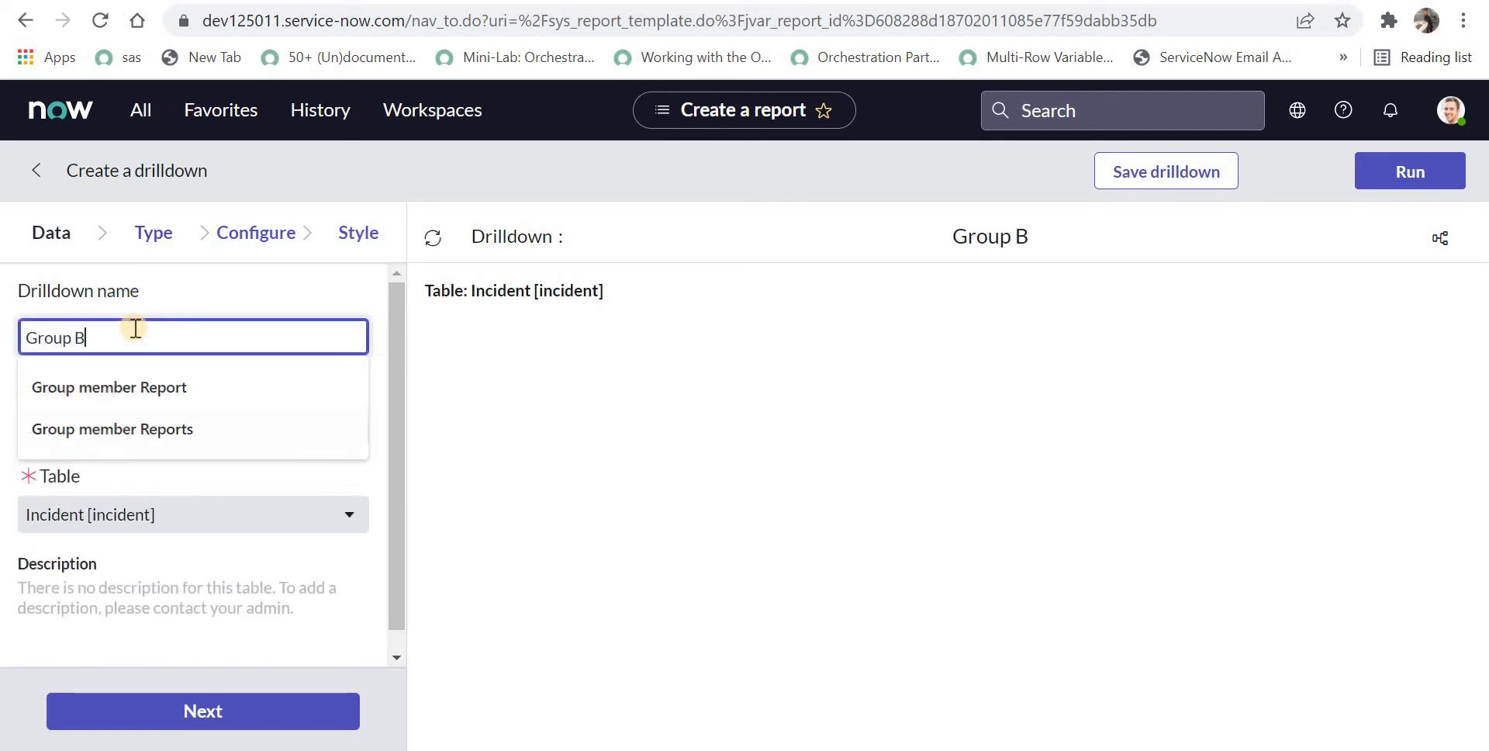
text(y State)
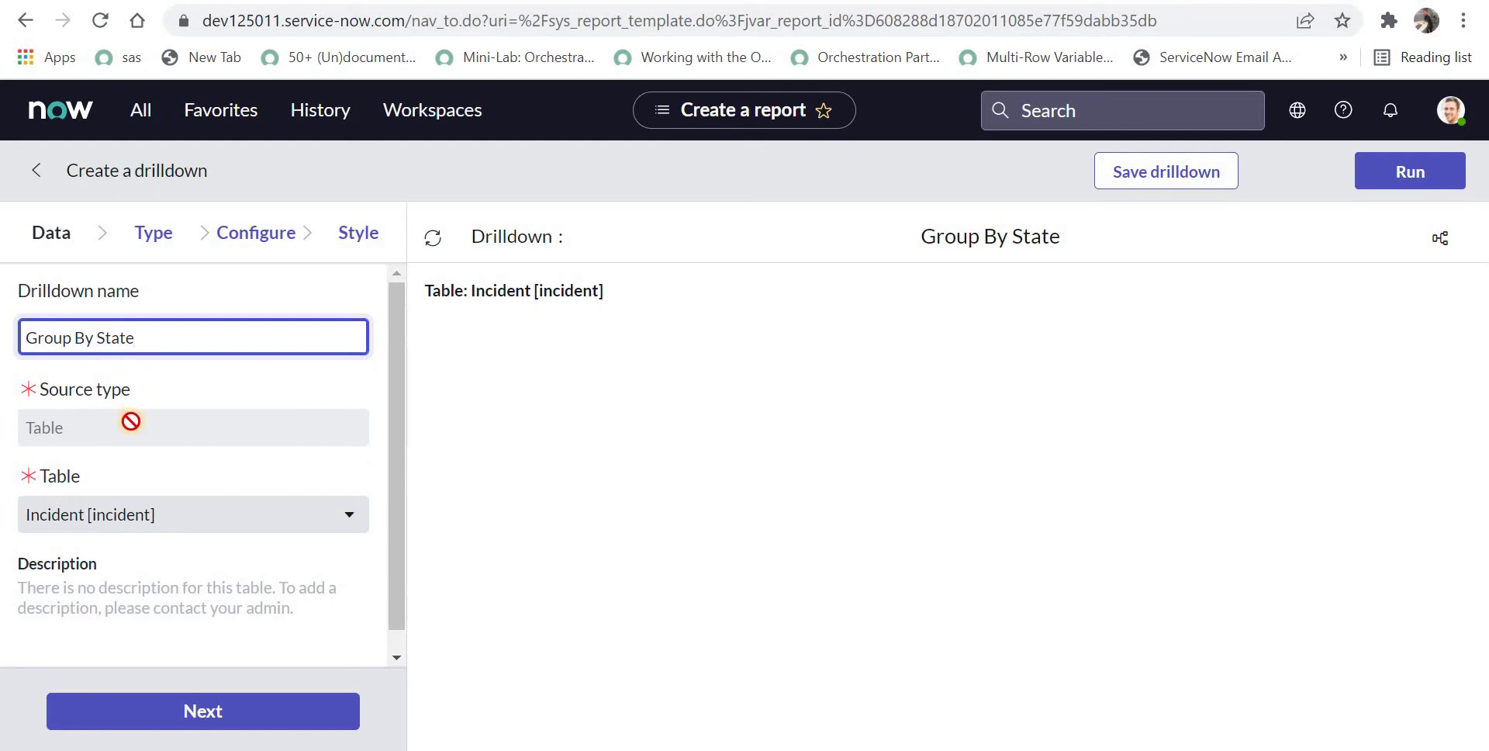
click(130, 421)
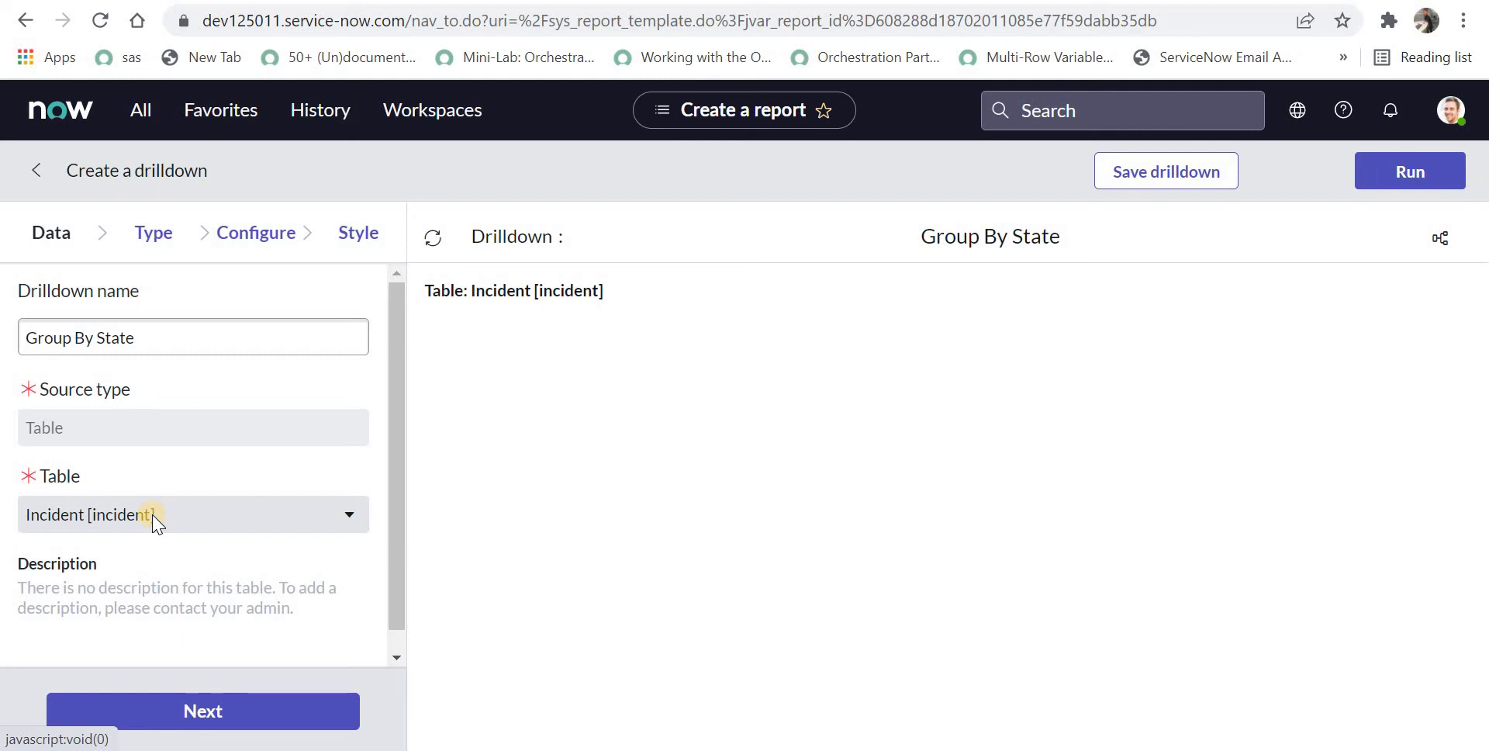
Choose the Pie chart type for the Group By State drilldown.
click(211, 722)
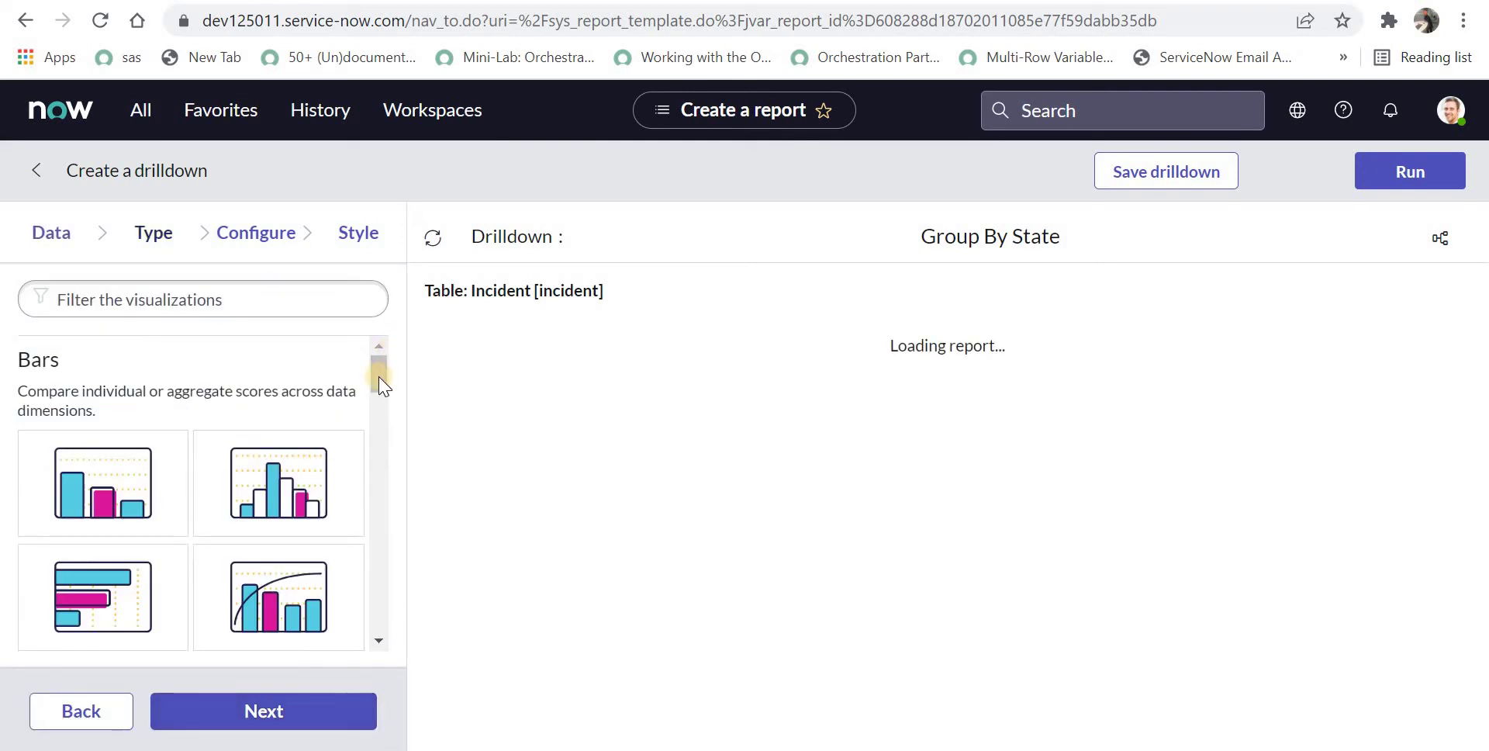
drag(379, 376, 377, 398)
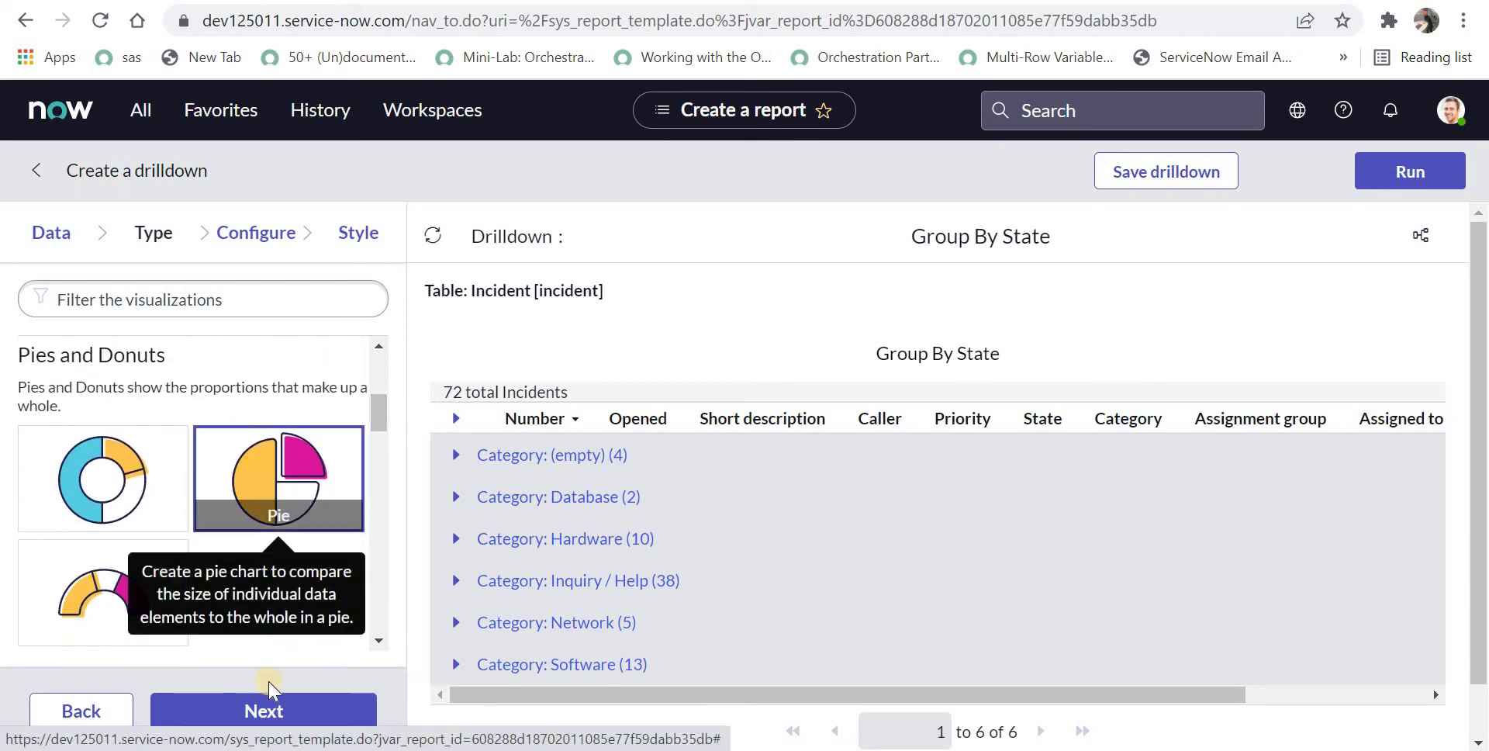
click(263, 711)
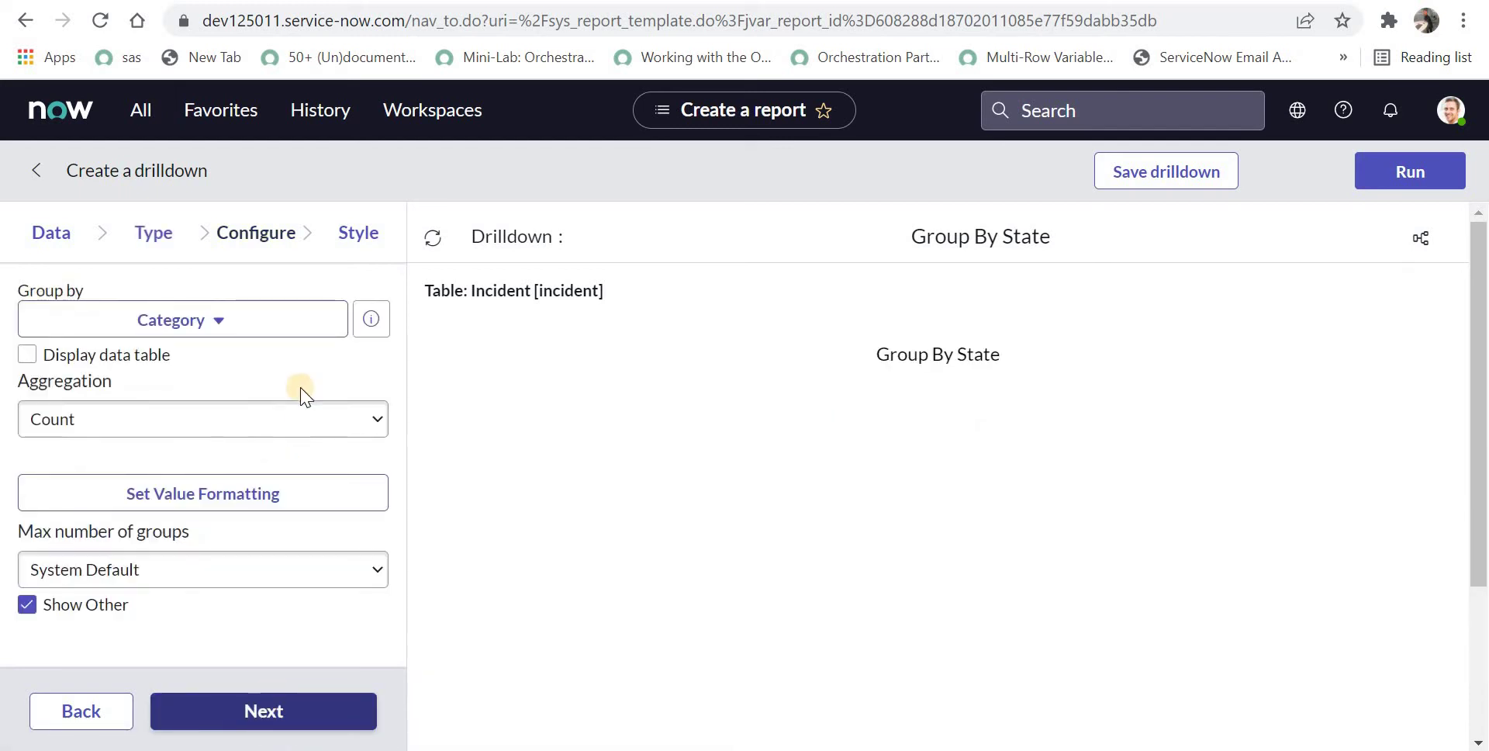
Group the pie slices by State and proceed to the Style step.
click(277, 333)
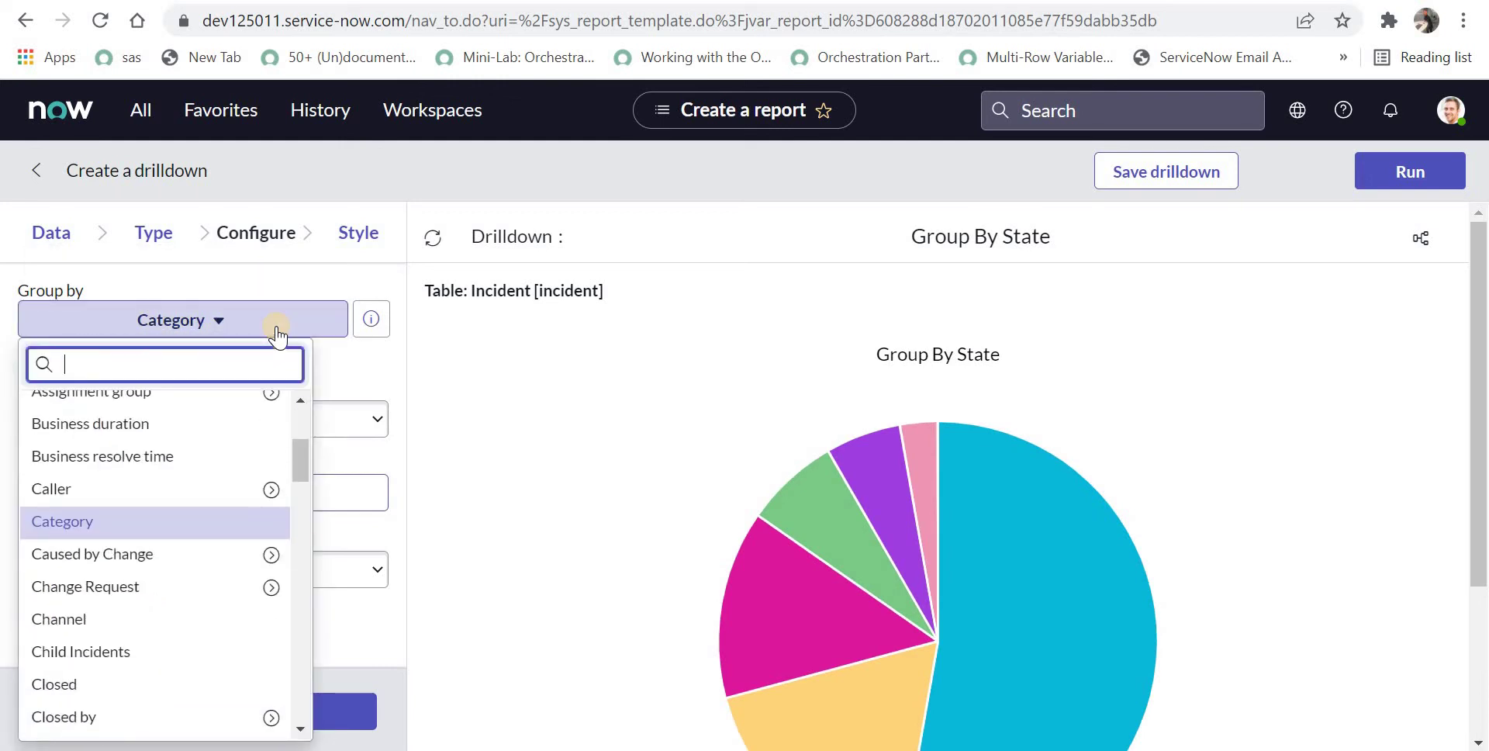
text(state)
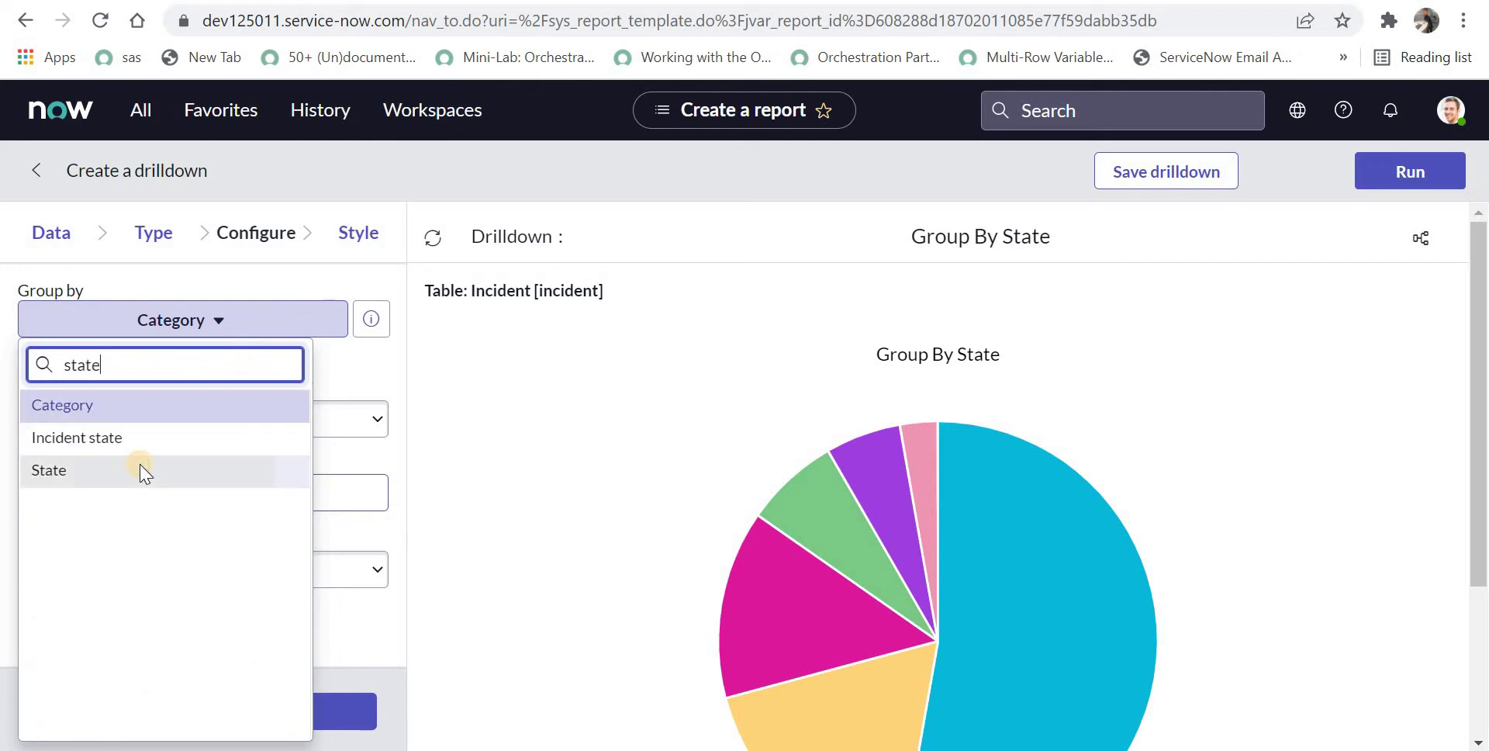
click(144, 471)
click(238, 714)
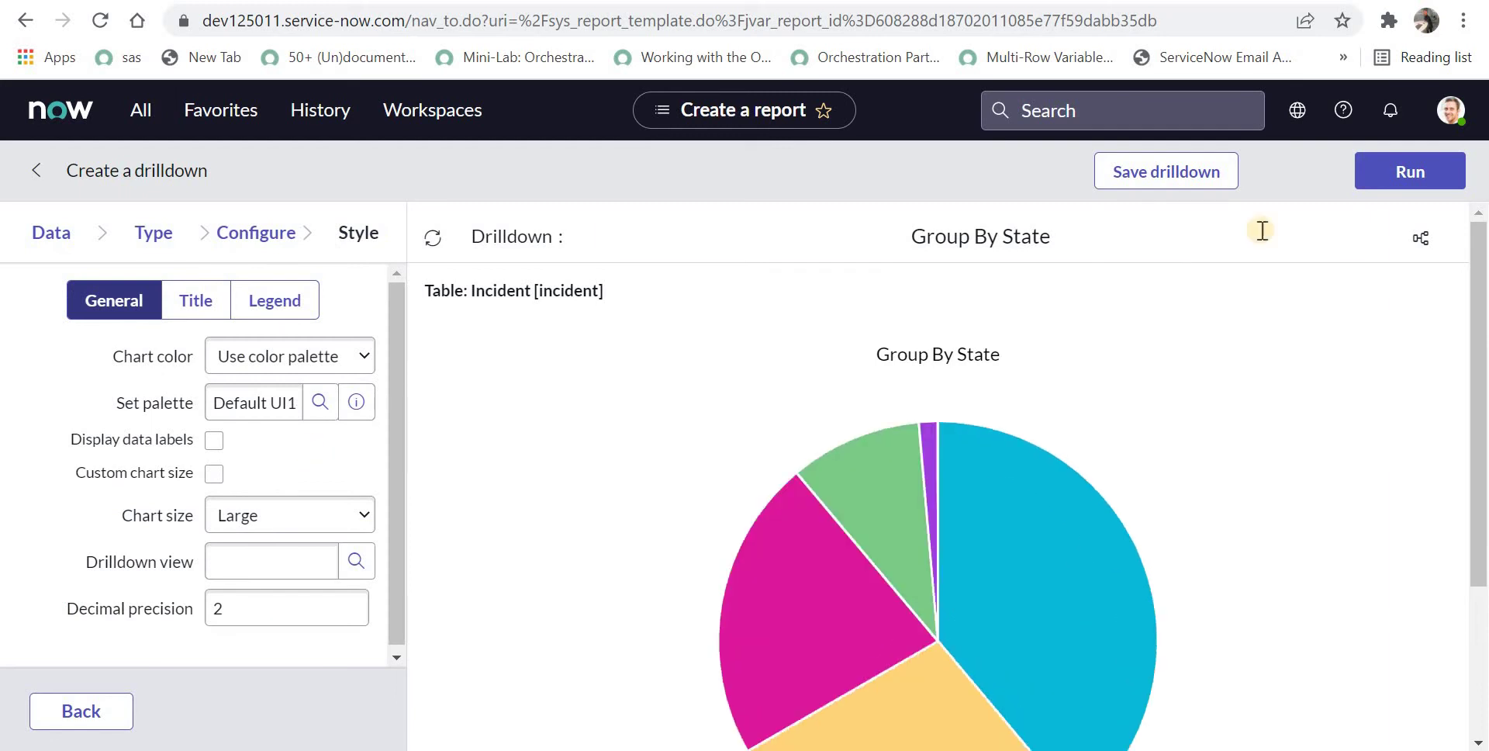
scroll(1483, 392, down, 2)
scroll(1483, 392, up, 2)
Save the Group By State drilldown and view it nested in the report structure.
click(1209, 175)
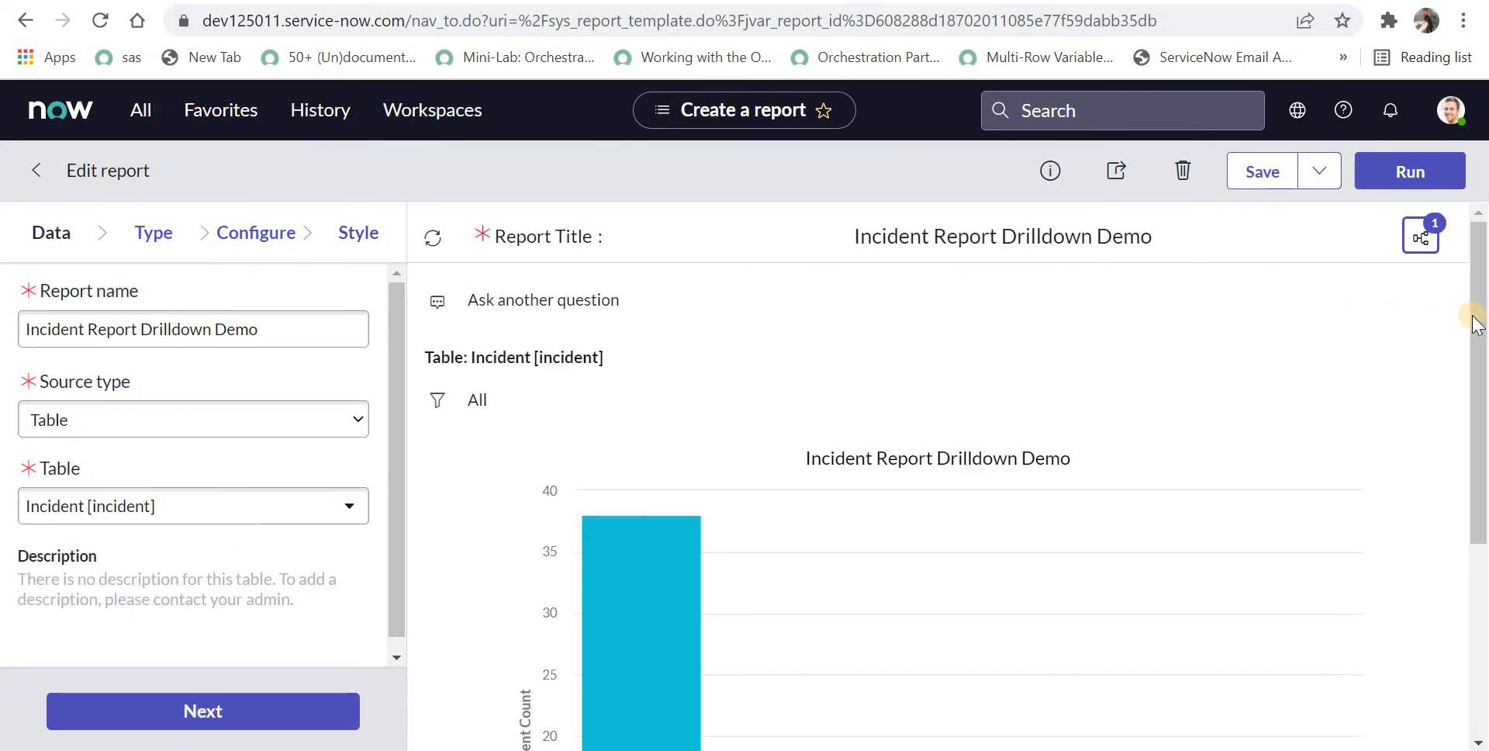
scroll(1462, 450, down, 3)
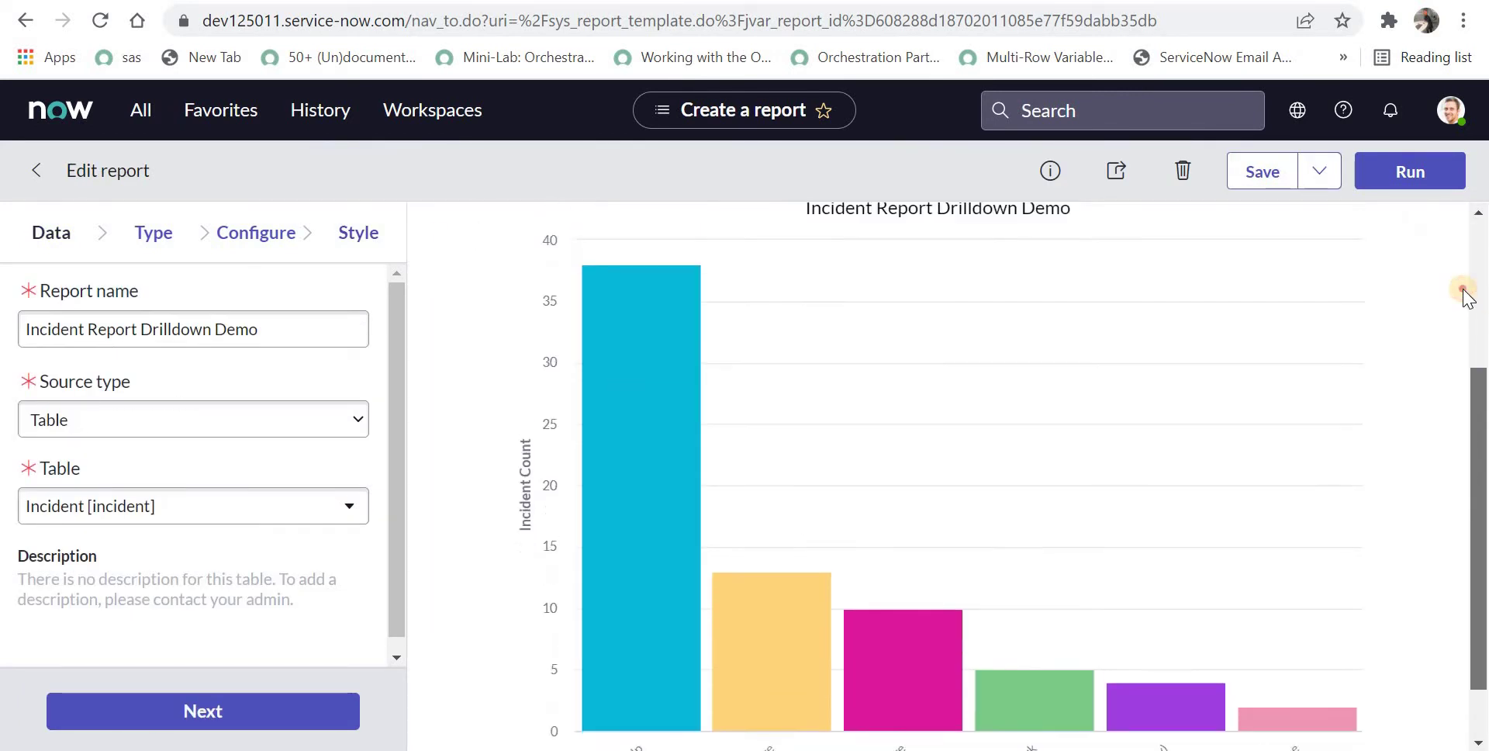
scroll(1465, 295, up, 3)
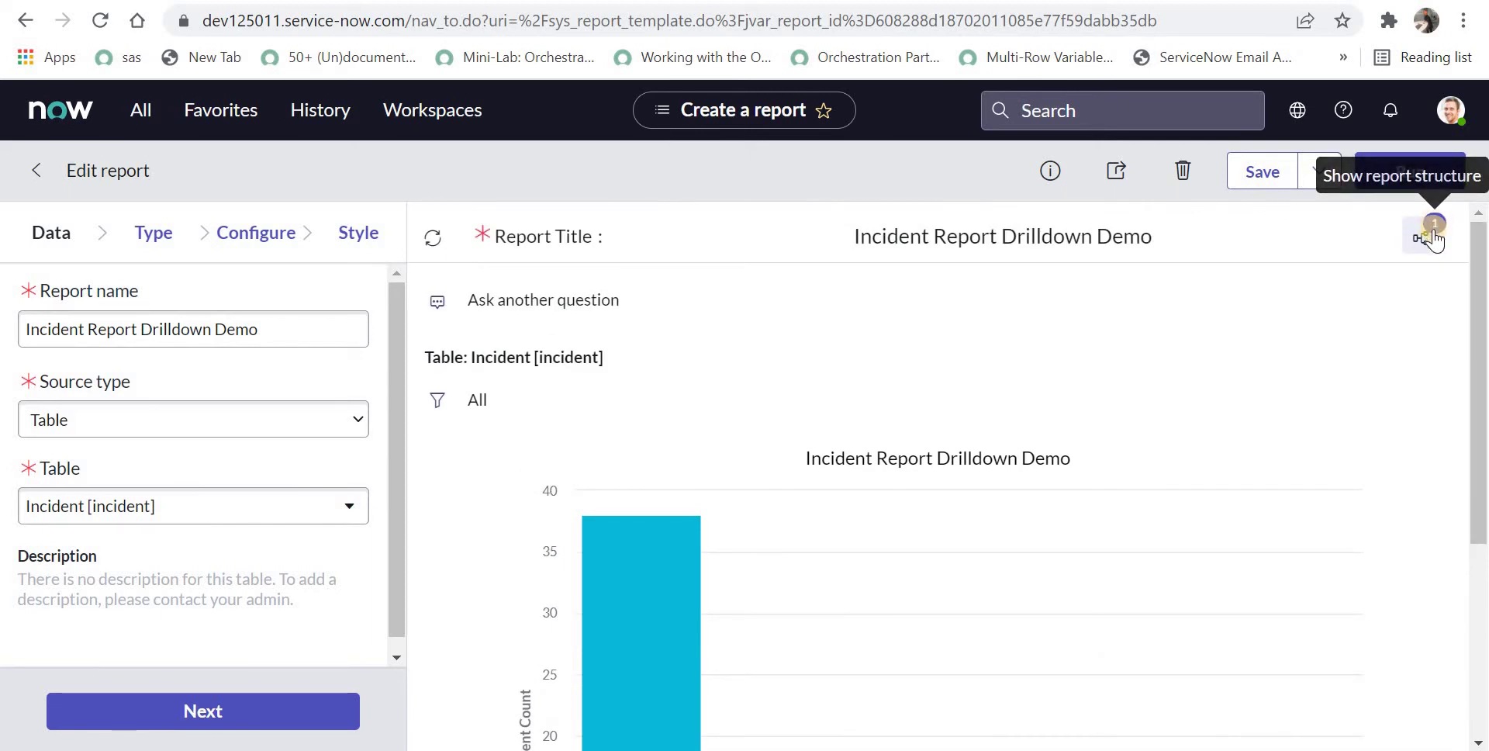
click(1433, 239)
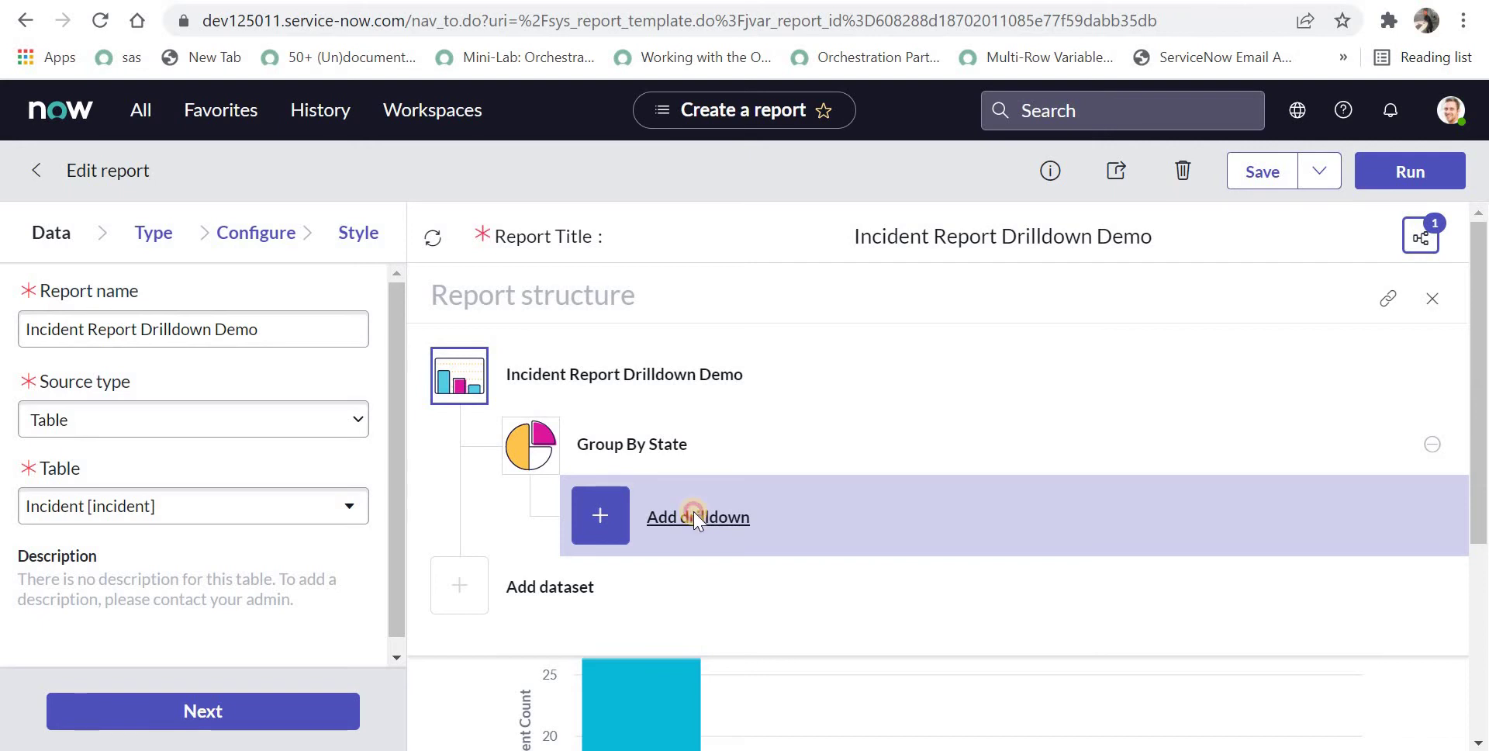
click(694, 513)
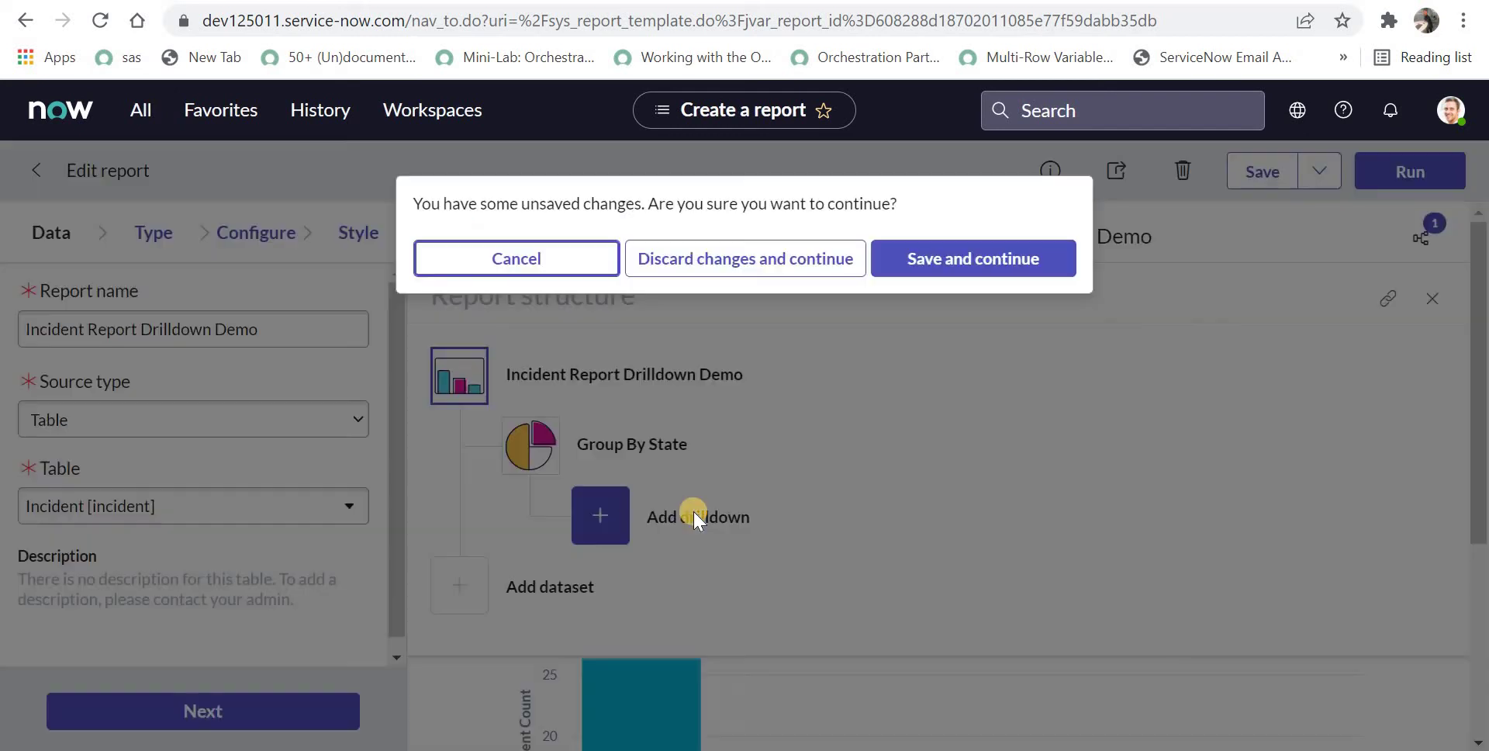
Save the report and name a second drilldown 'Group by Assignment Group'.
click(930, 261)
click(741, 376)
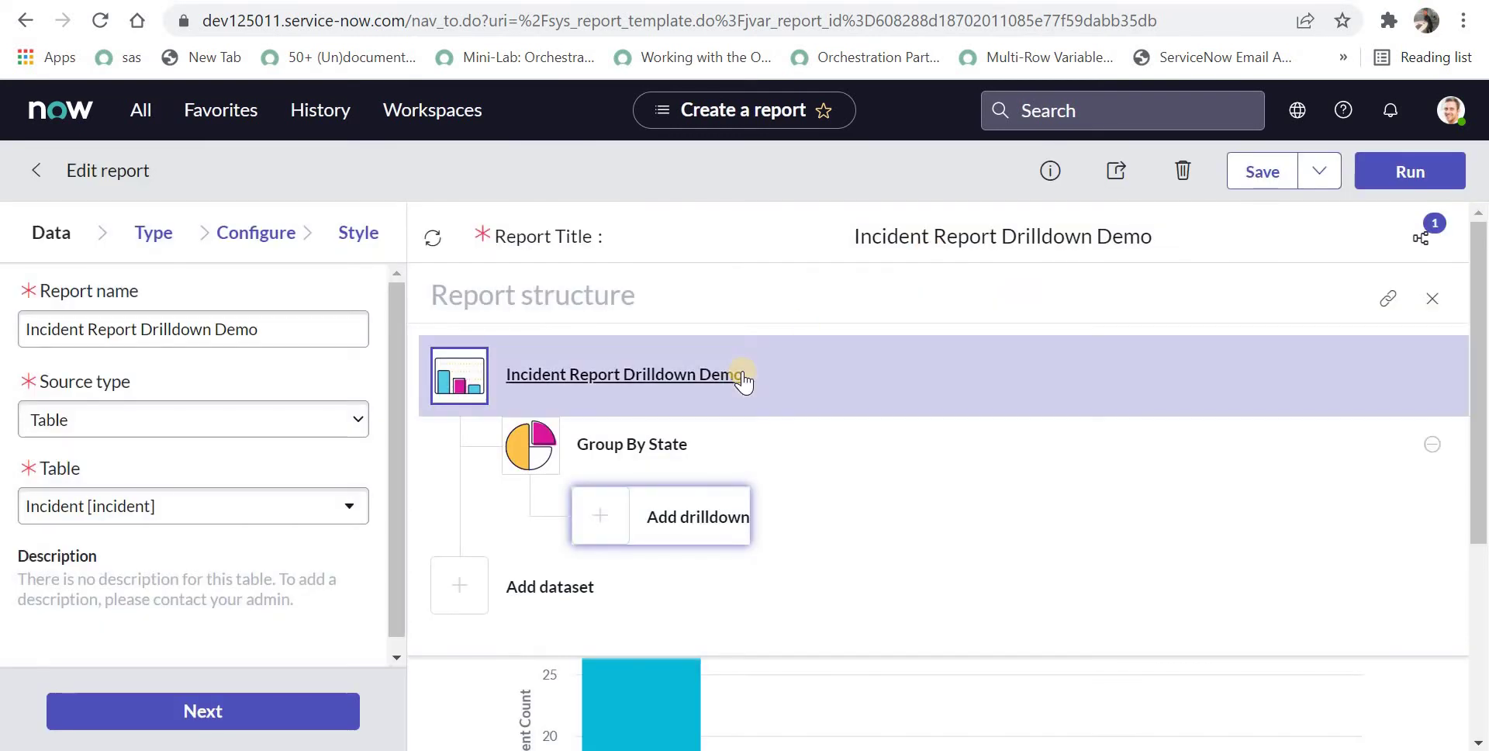
click(742, 379)
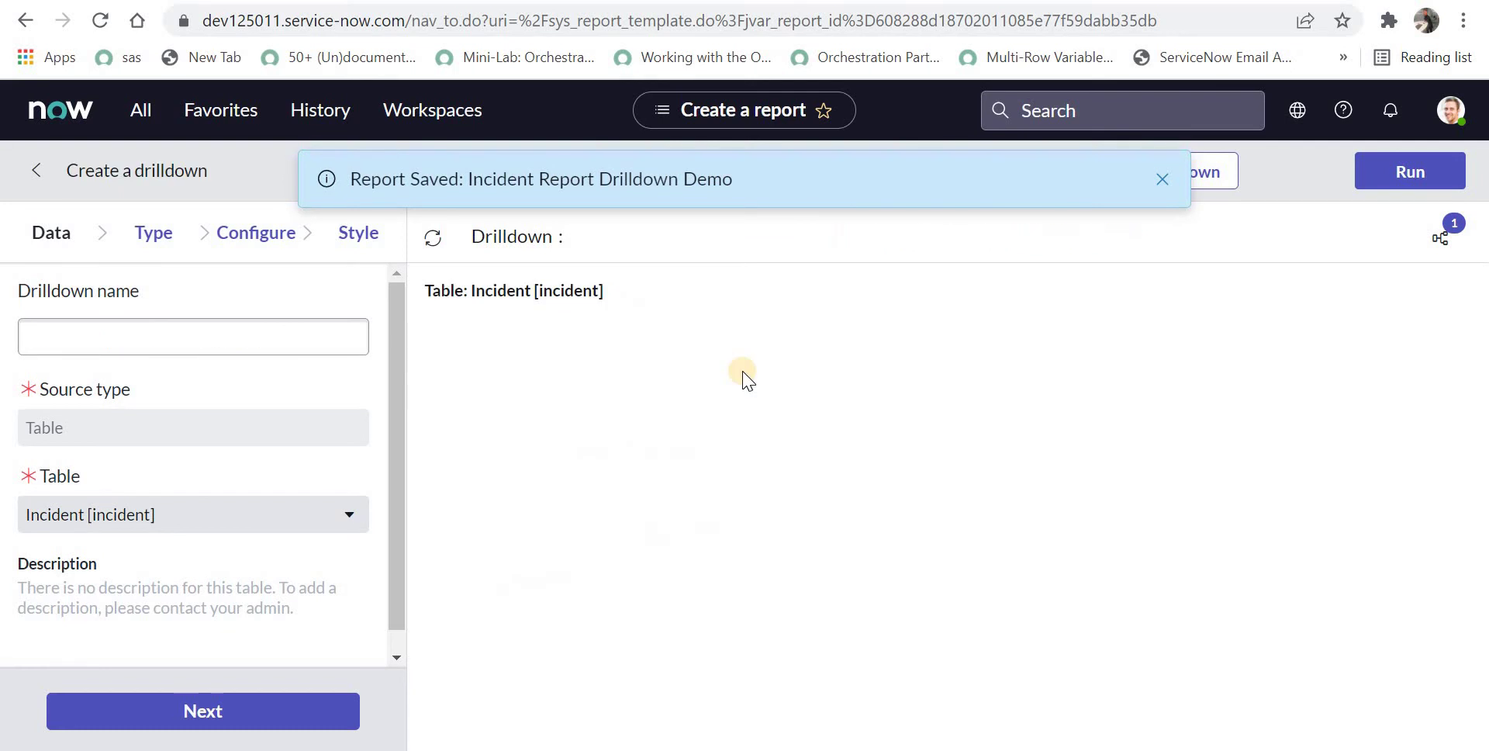
click(300, 329)
text(Group by)
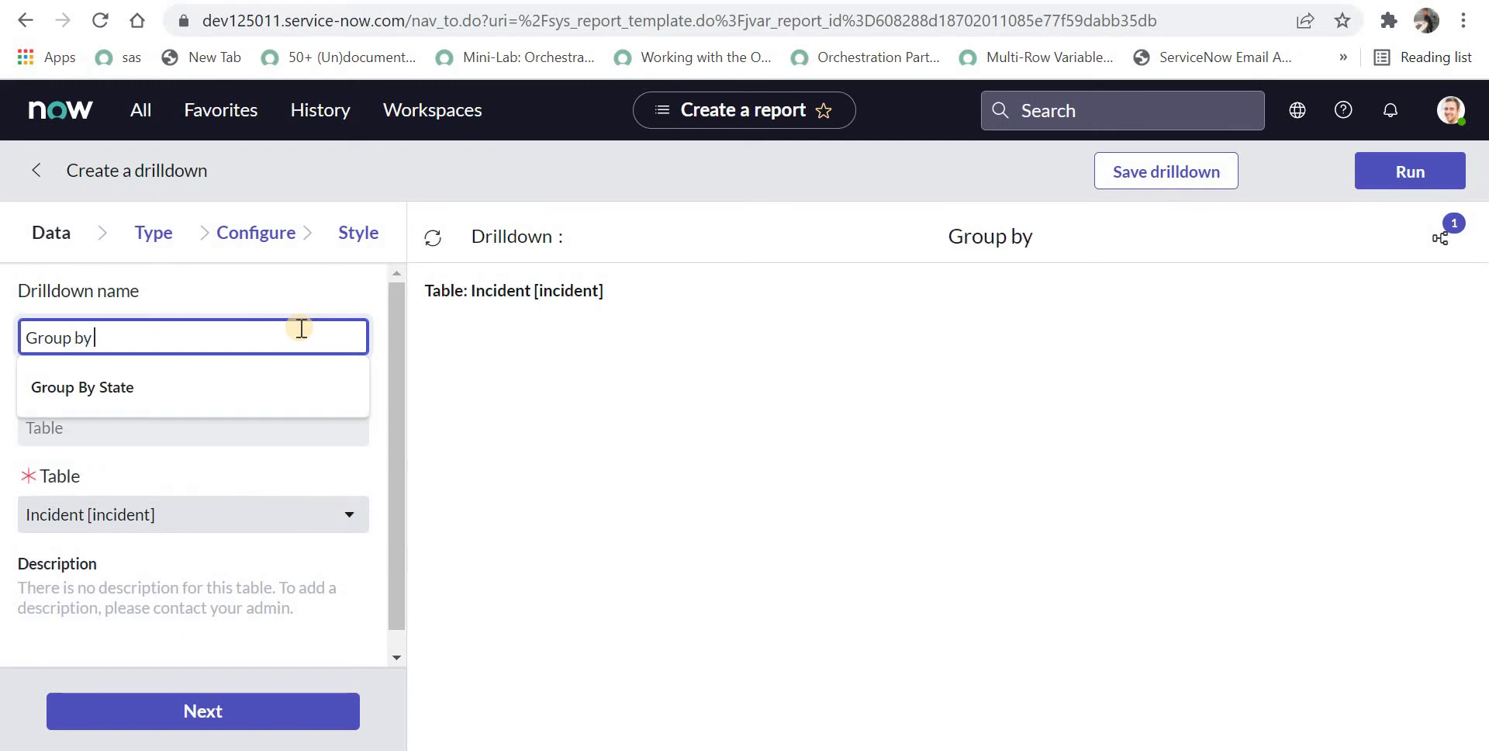
text(Assign)
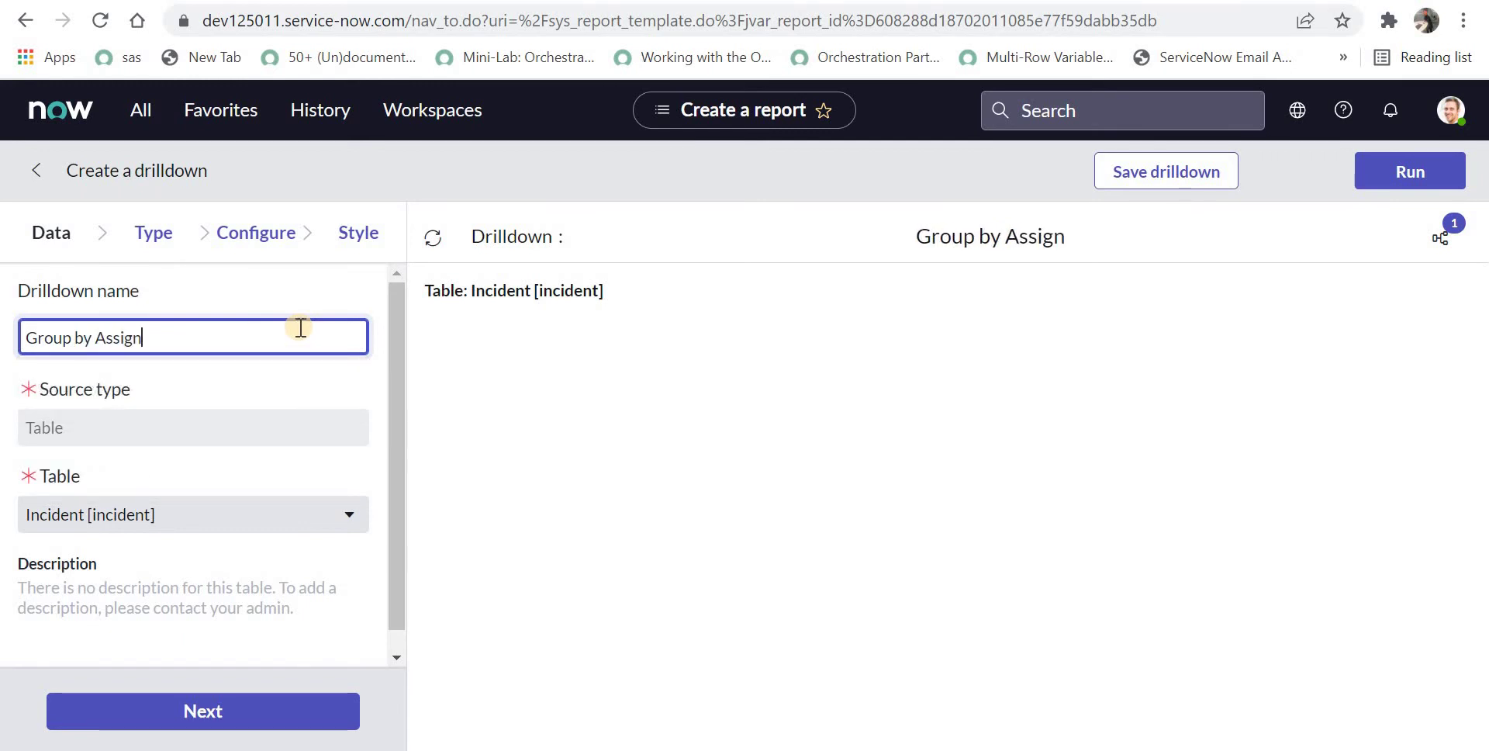
text(ment Group)
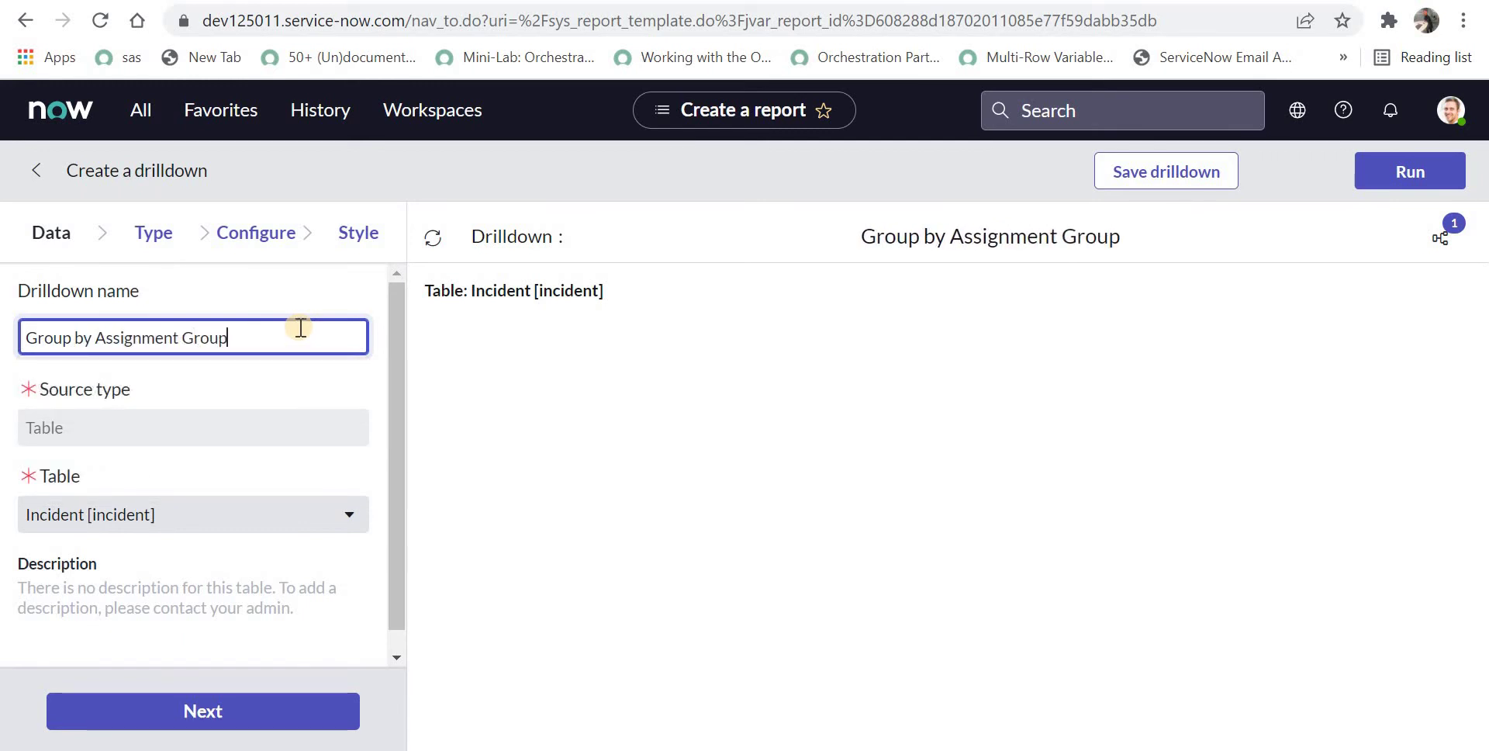
click(260, 710)
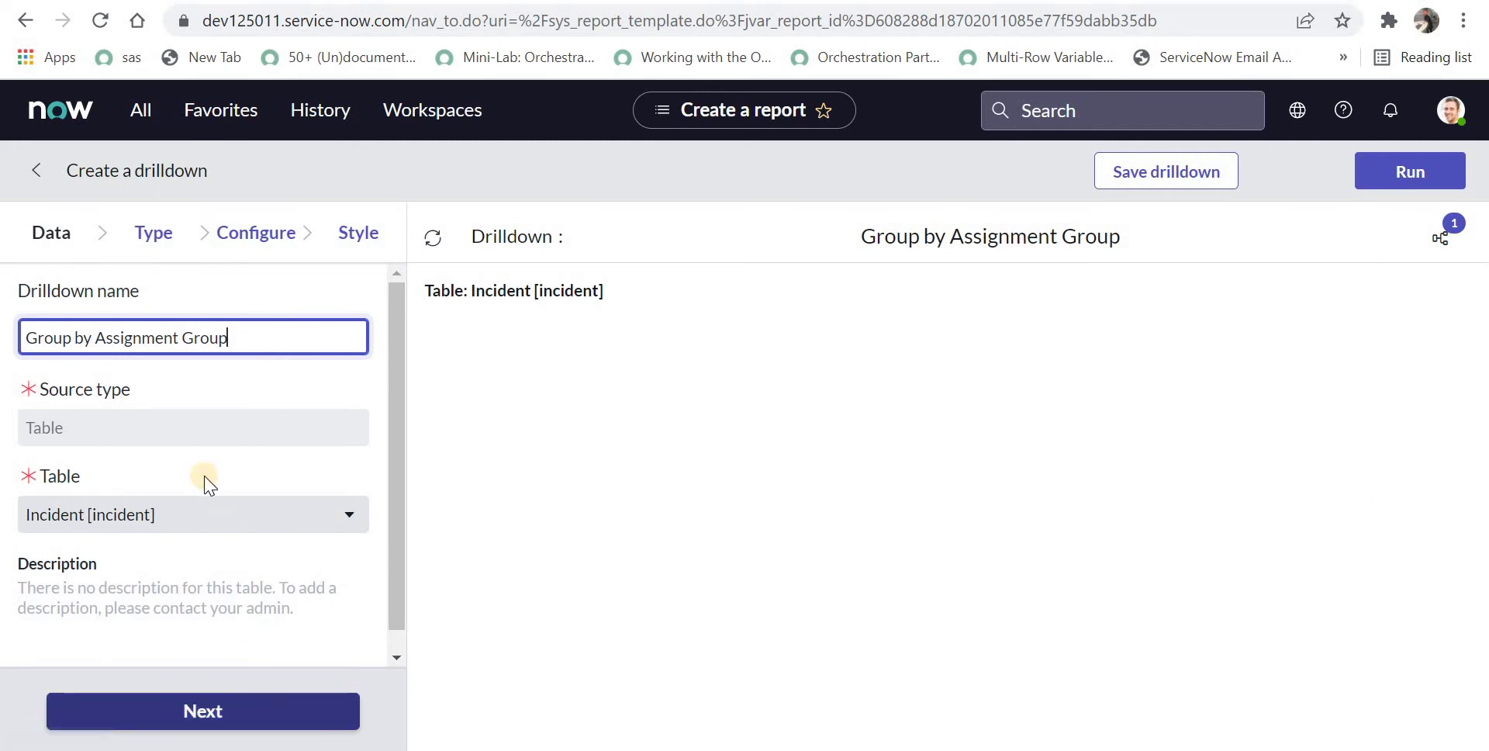
click(241, 721)
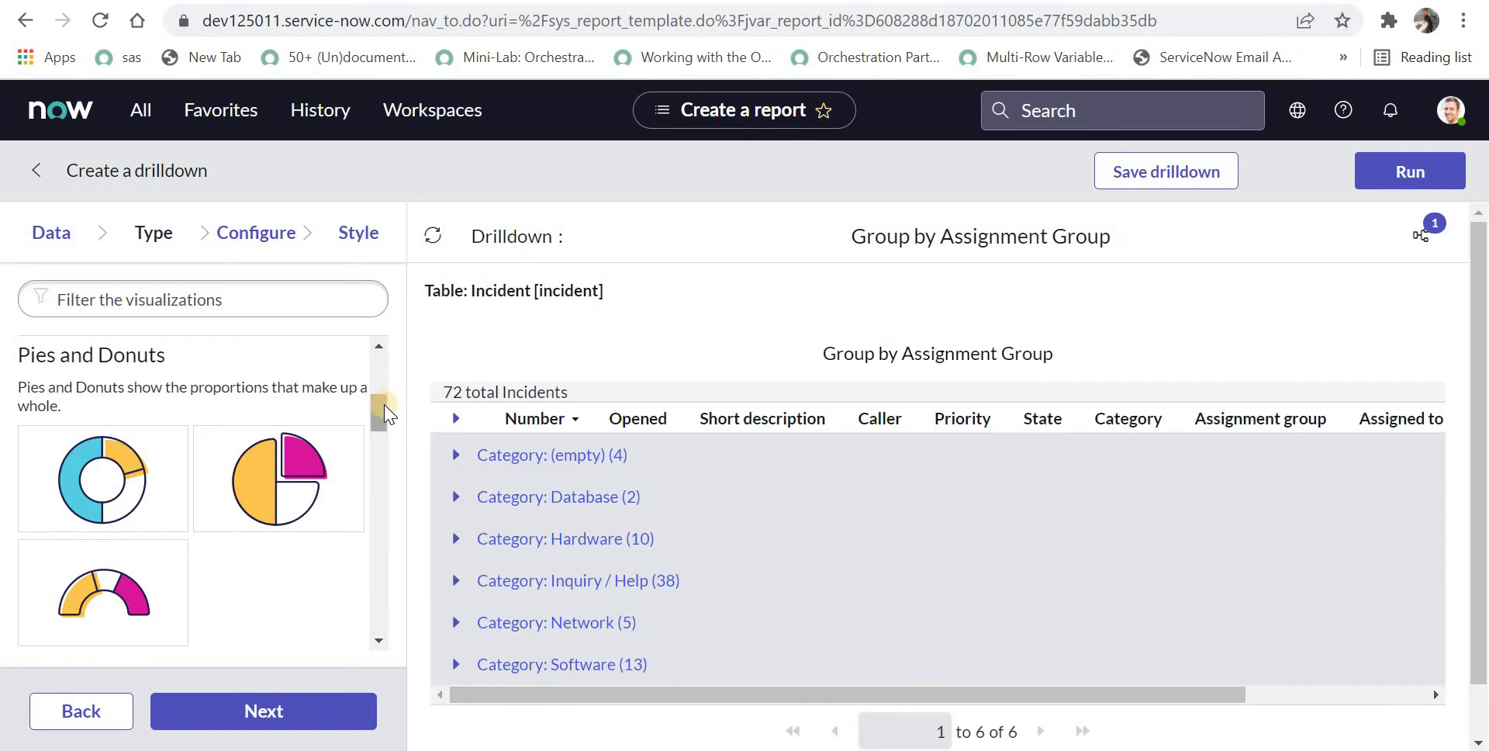
Make the drilldown a horizontal bar chart grouped by Assignment group.
drag(380, 411, 380, 370)
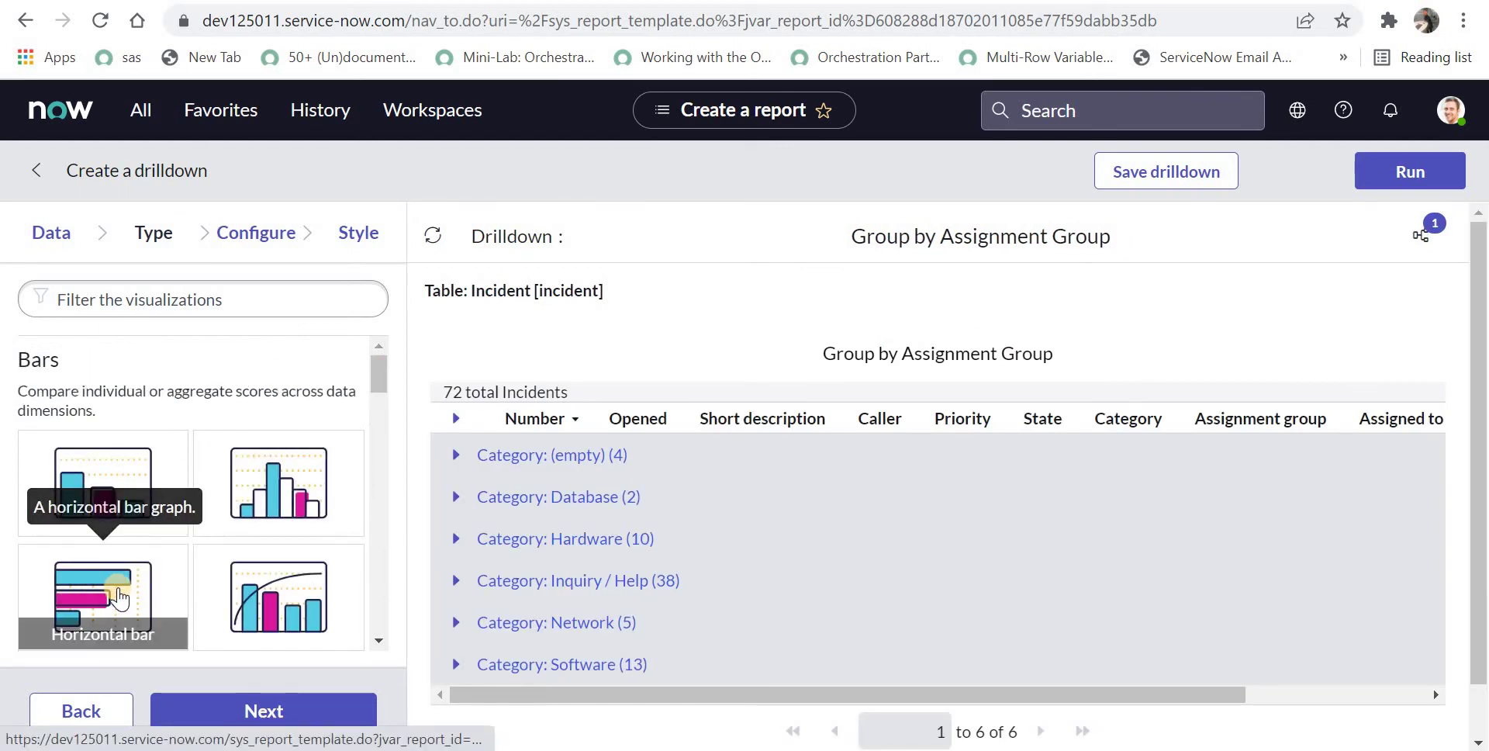
click(116, 598)
click(262, 721)
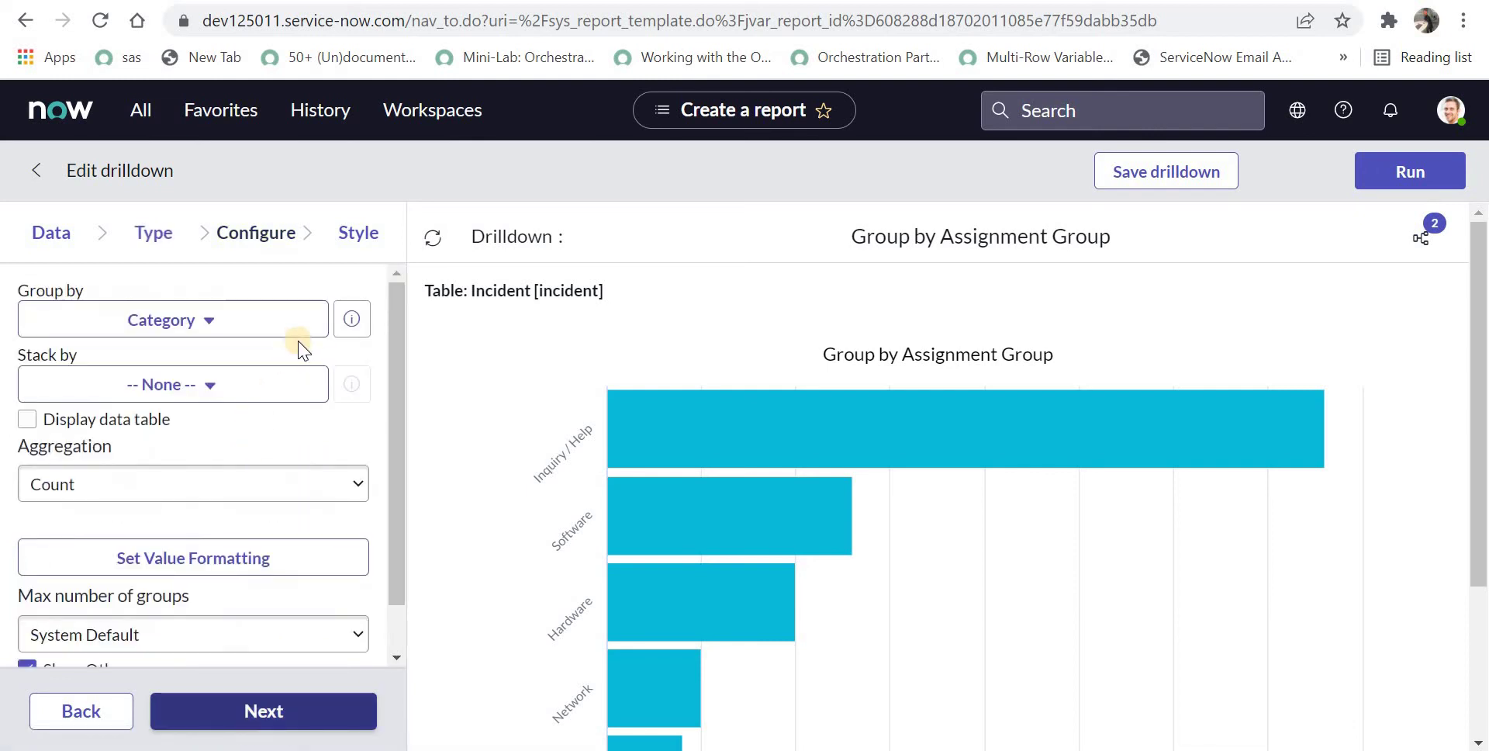
click(303, 333)
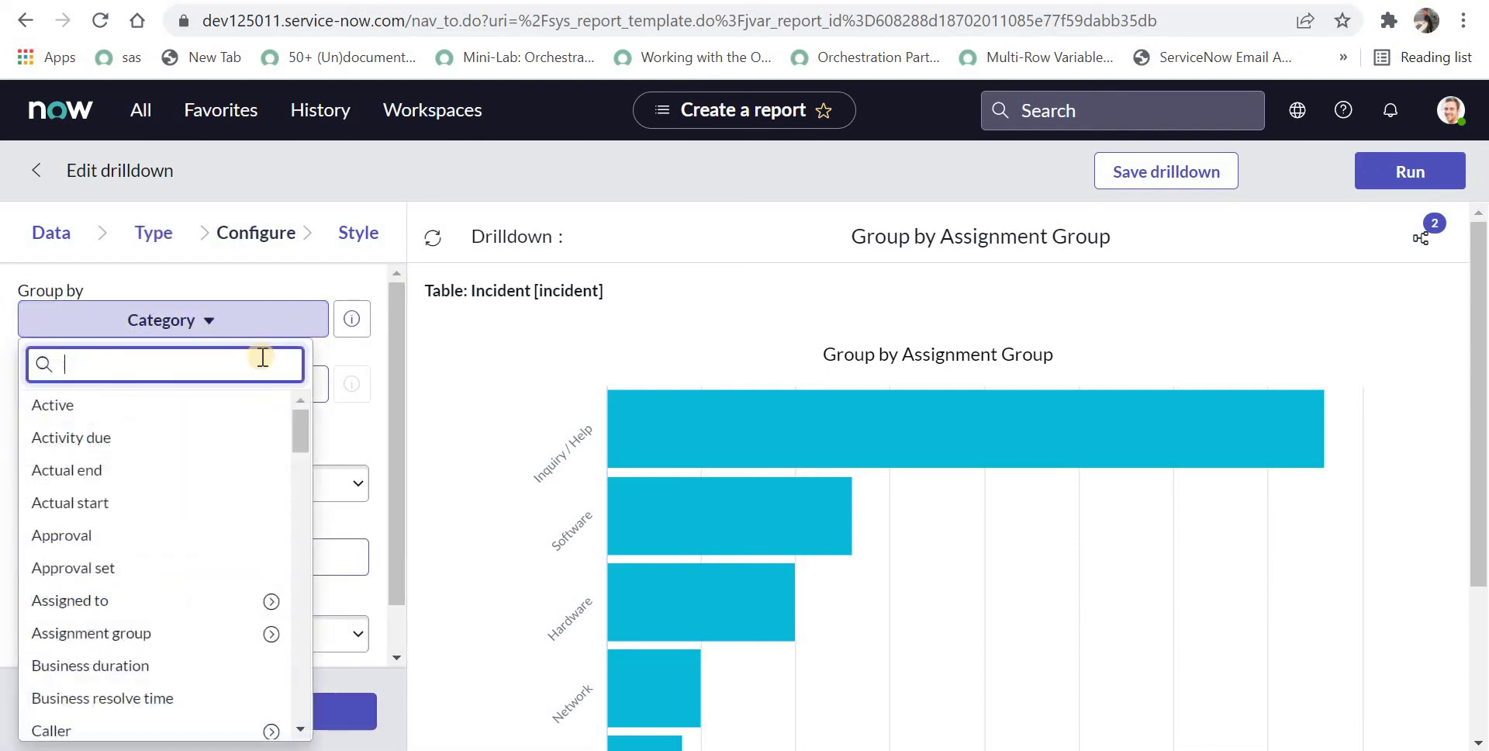
text(assi)
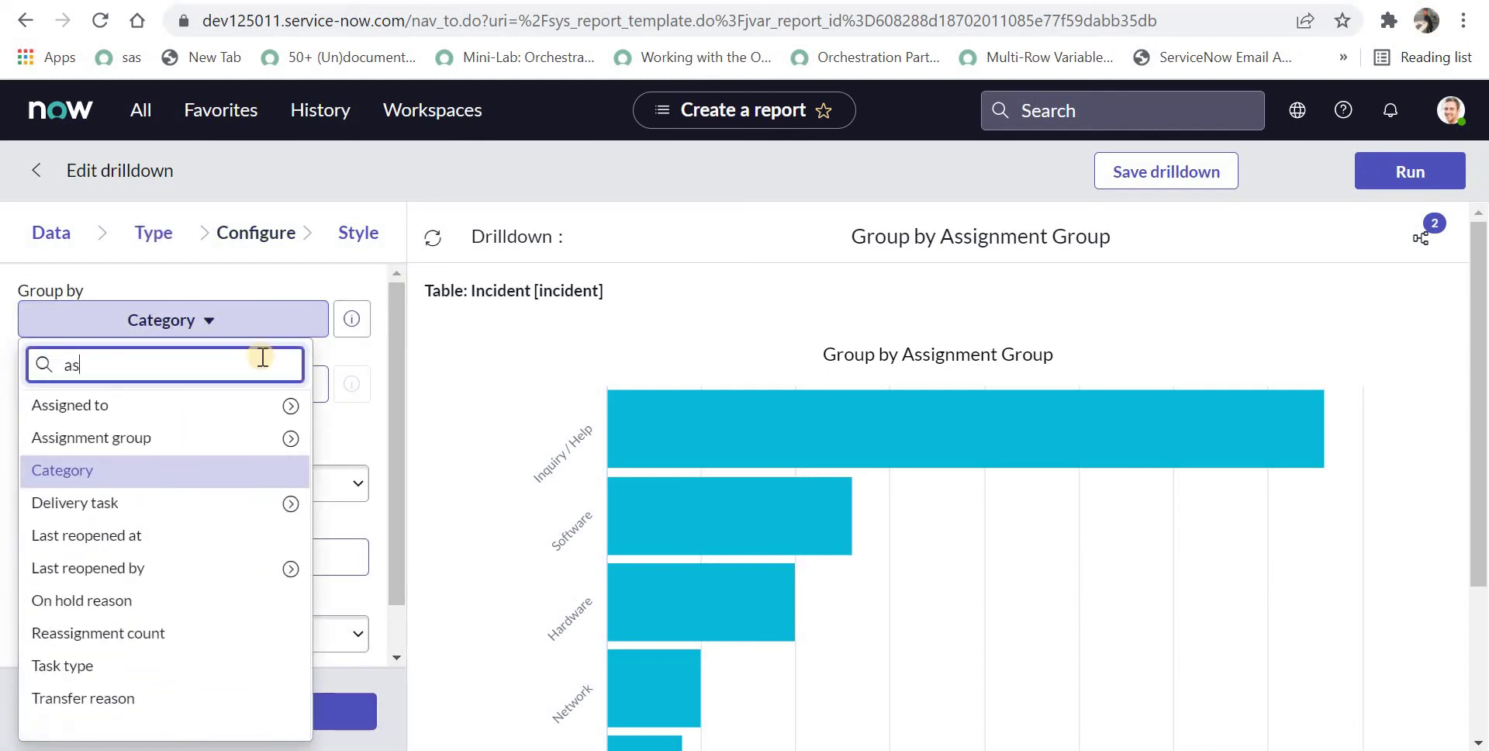
click(173, 439)
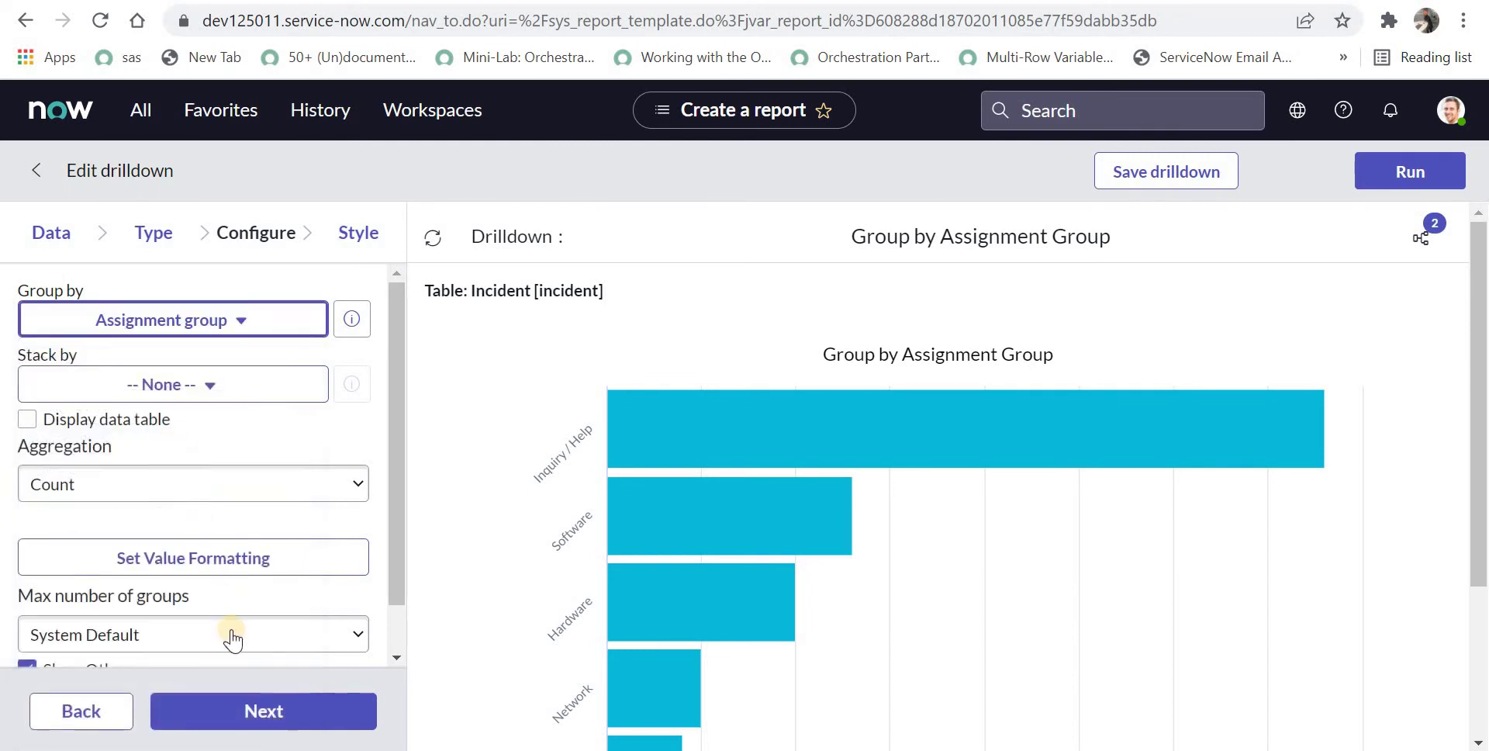
click(253, 712)
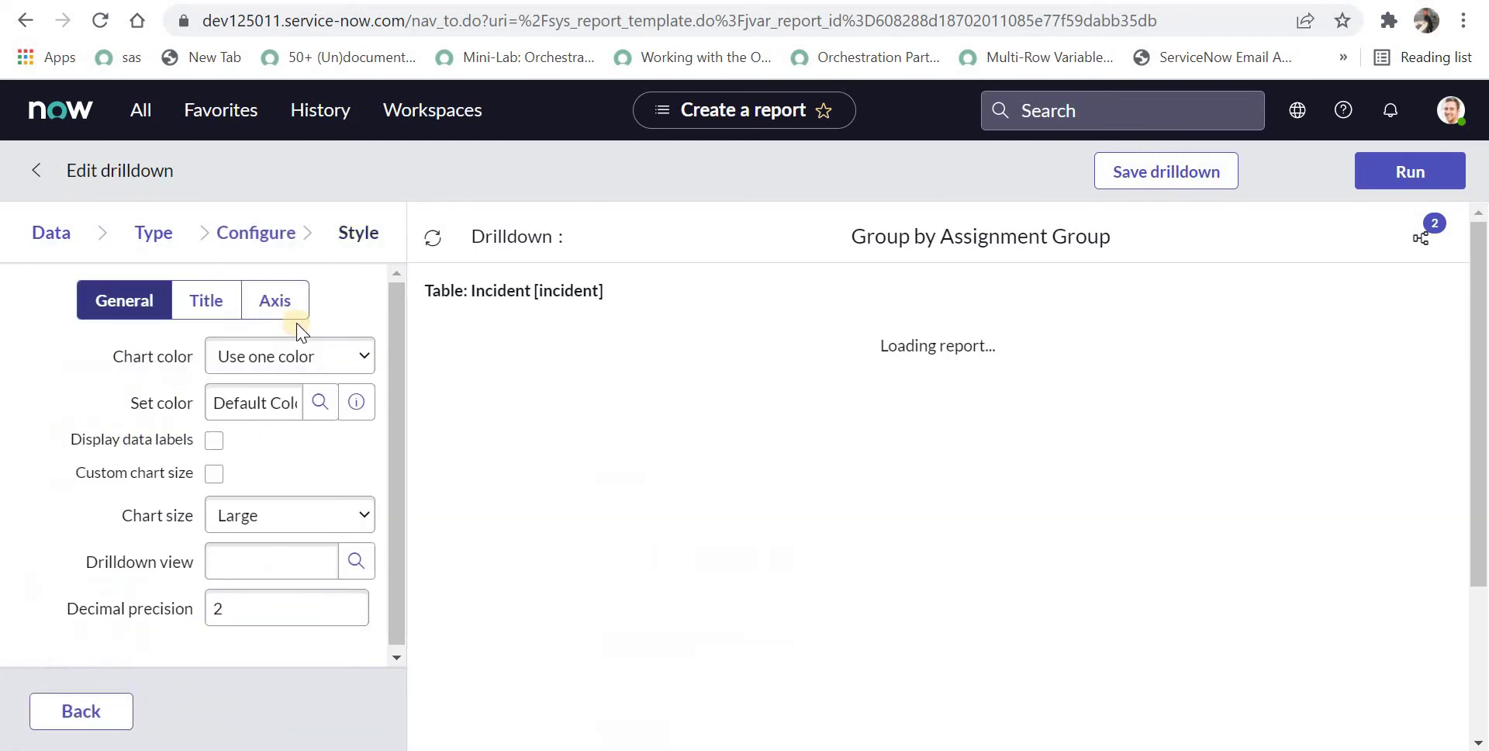
Set Chart color to 'Use color palette' and save the assignment group drilldown.
click(312, 362)
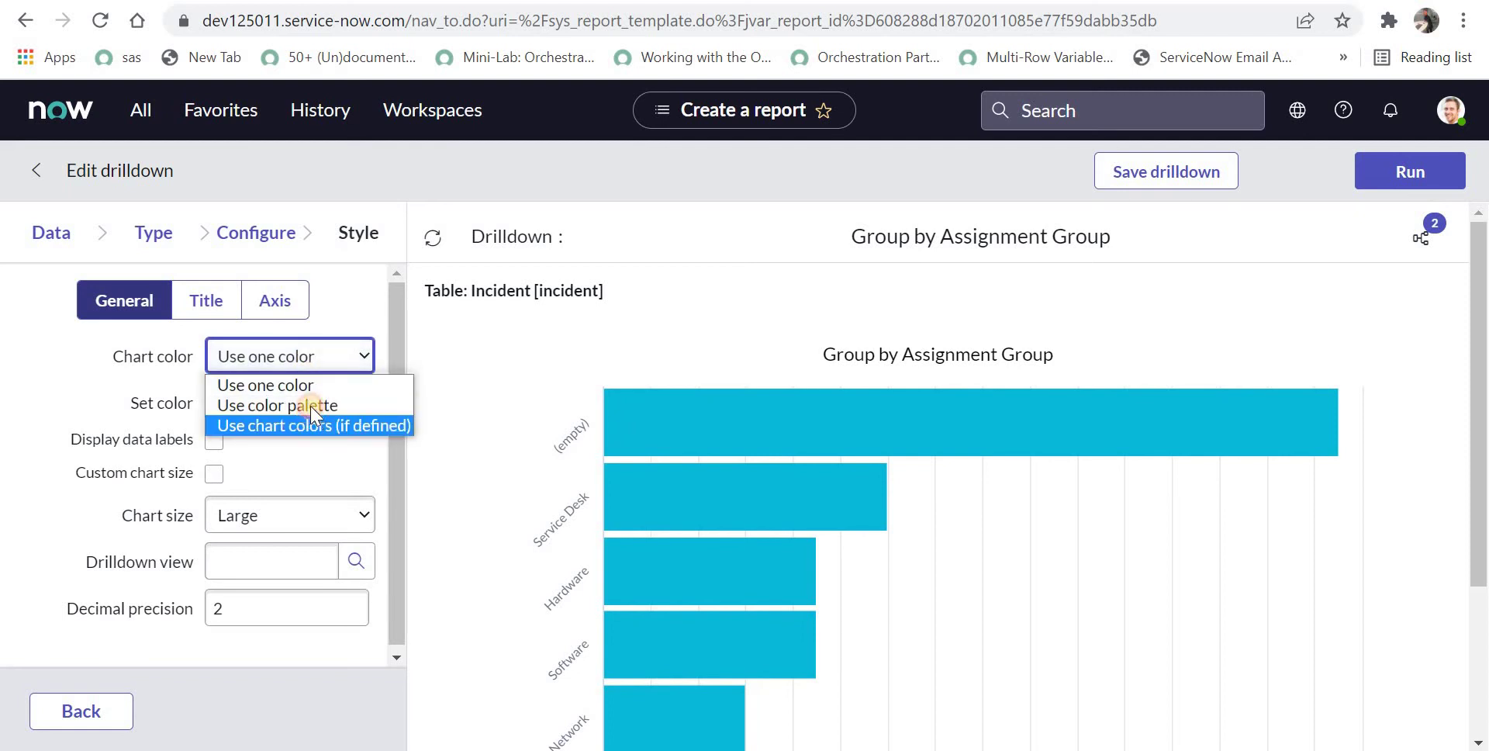
click(305, 405)
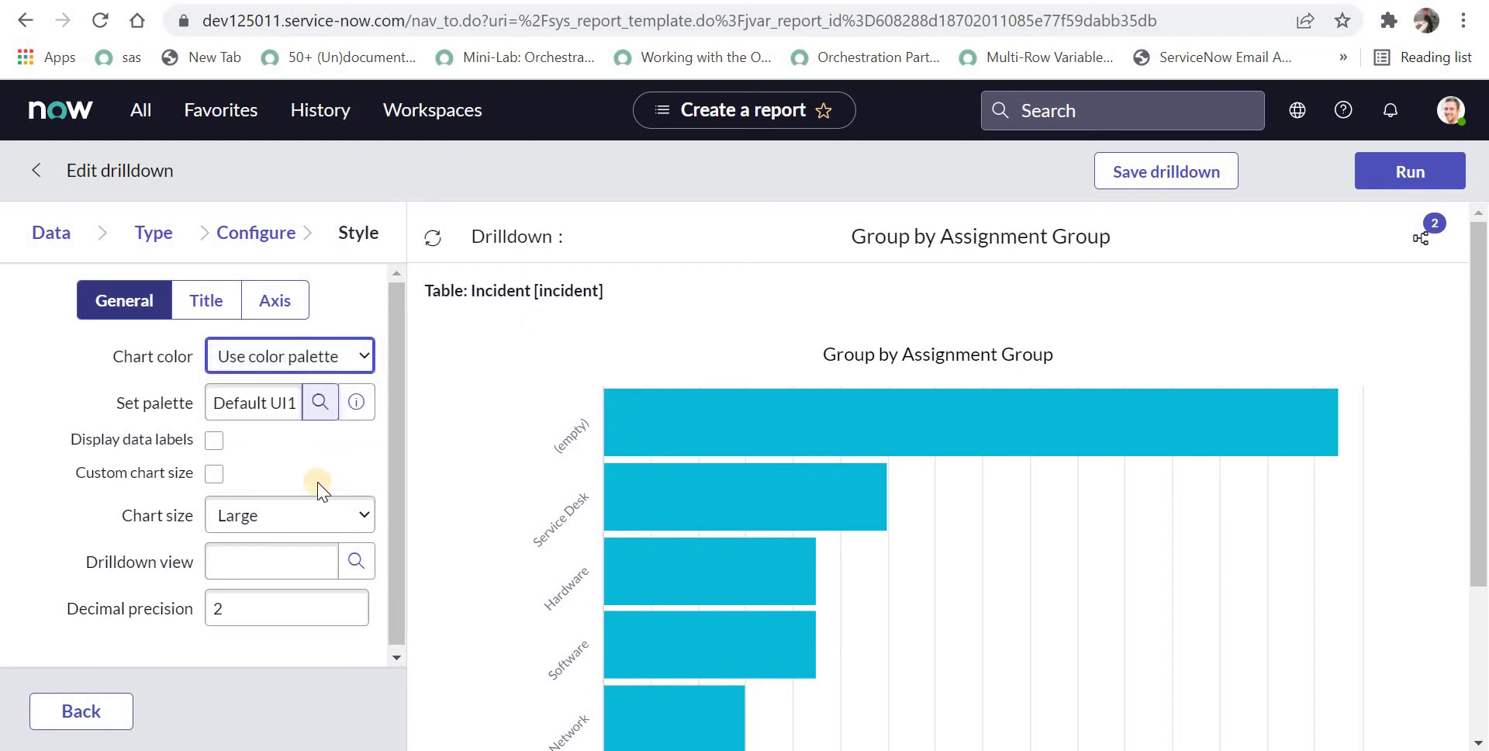
click(1187, 188)
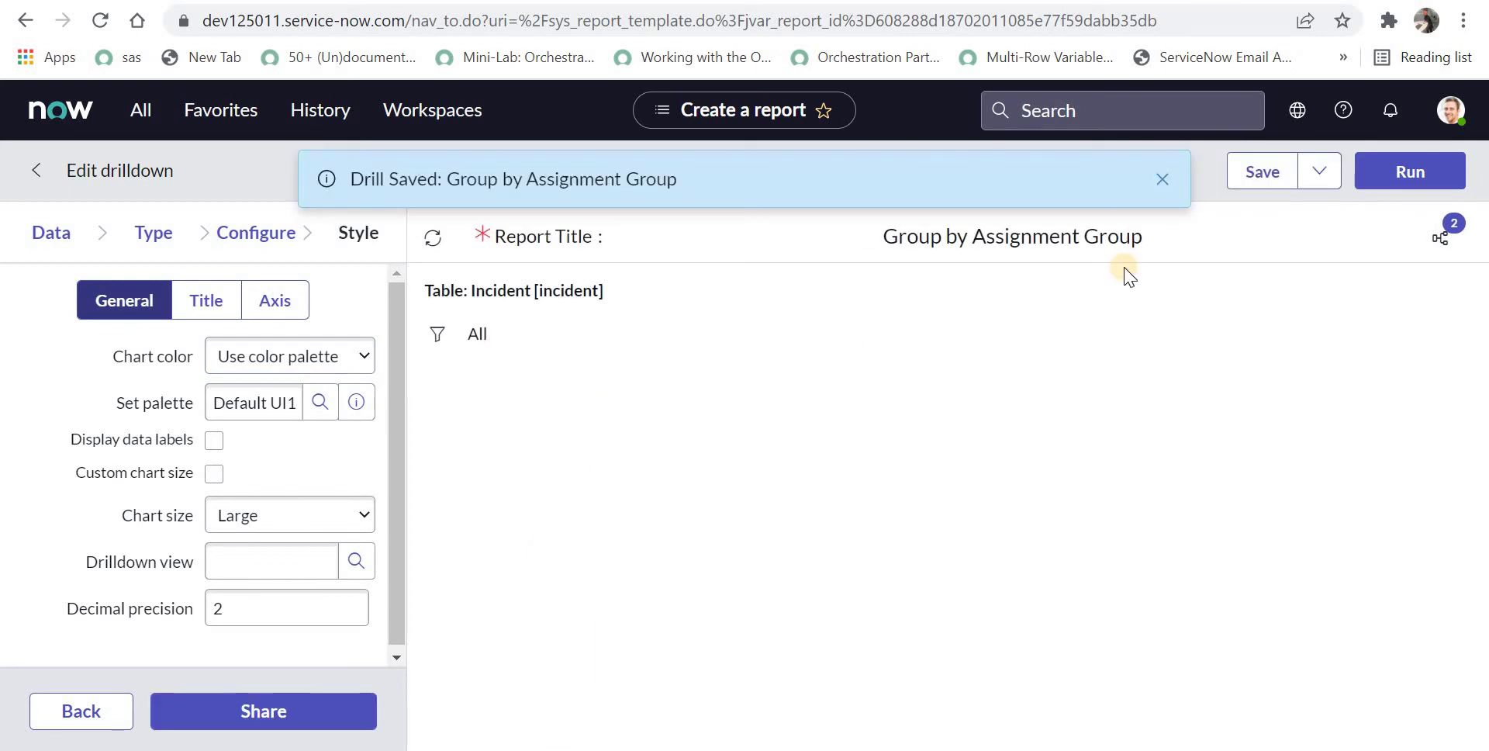
click(1426, 238)
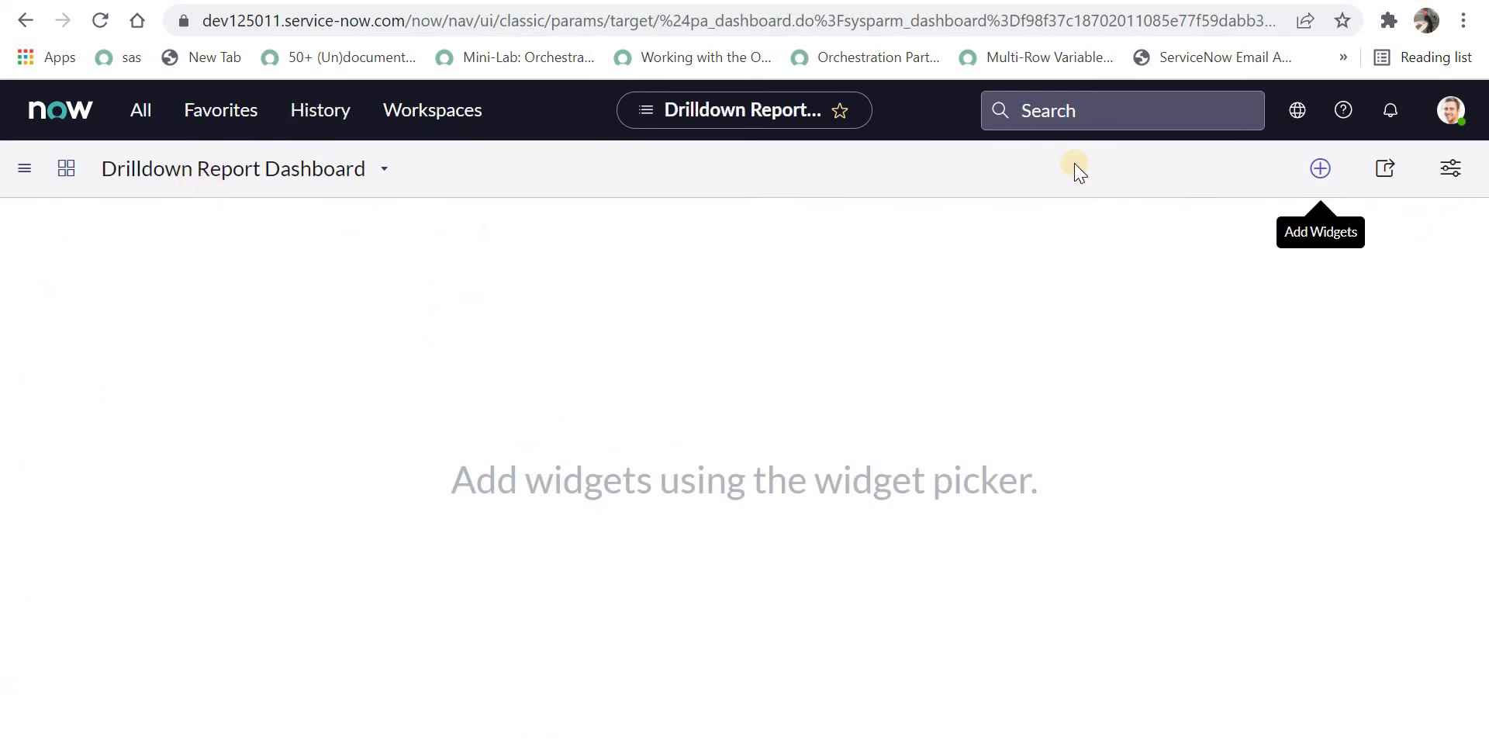
From the Reports widget category, add Incident Report Drilldown Demo to the dashboard.
click(1324, 186)
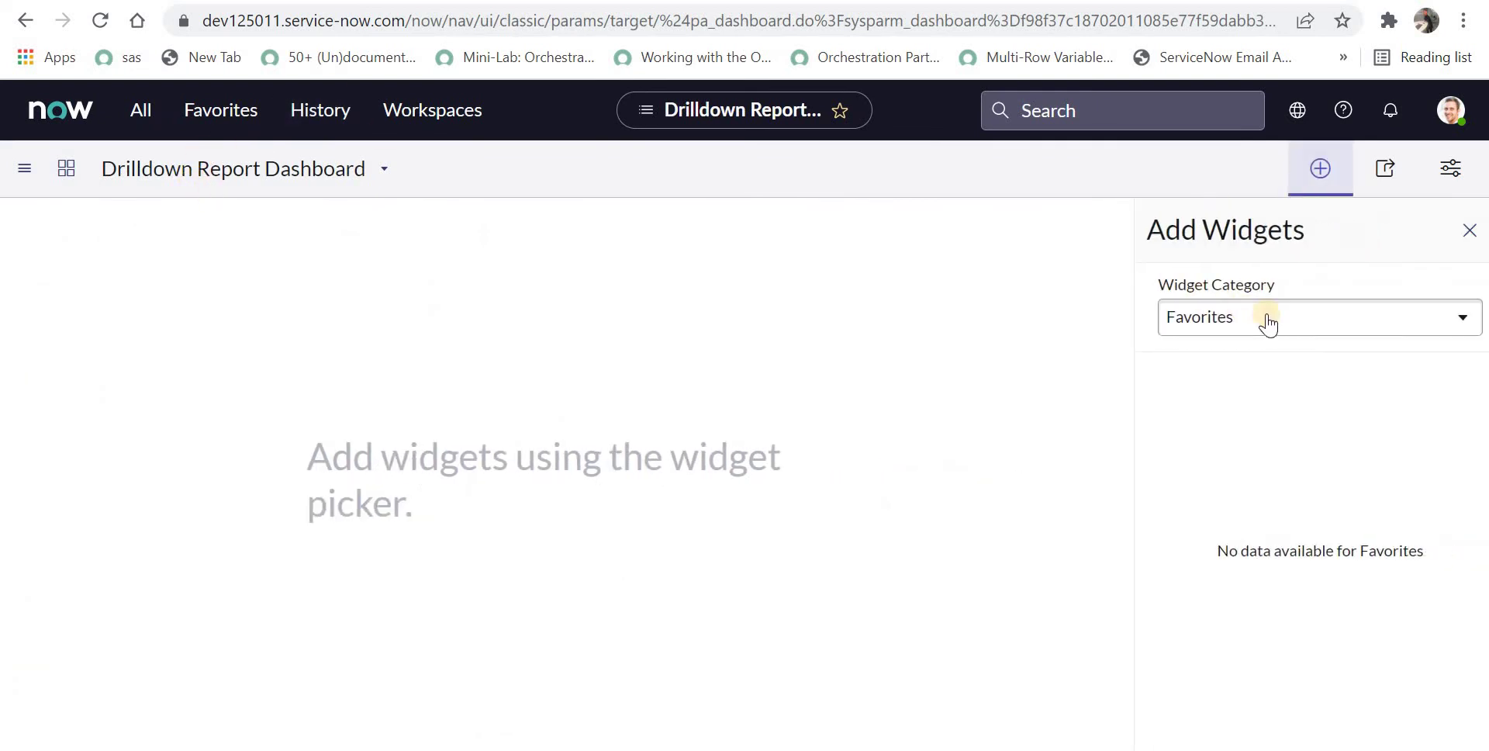
click(1262, 319)
click(1232, 428)
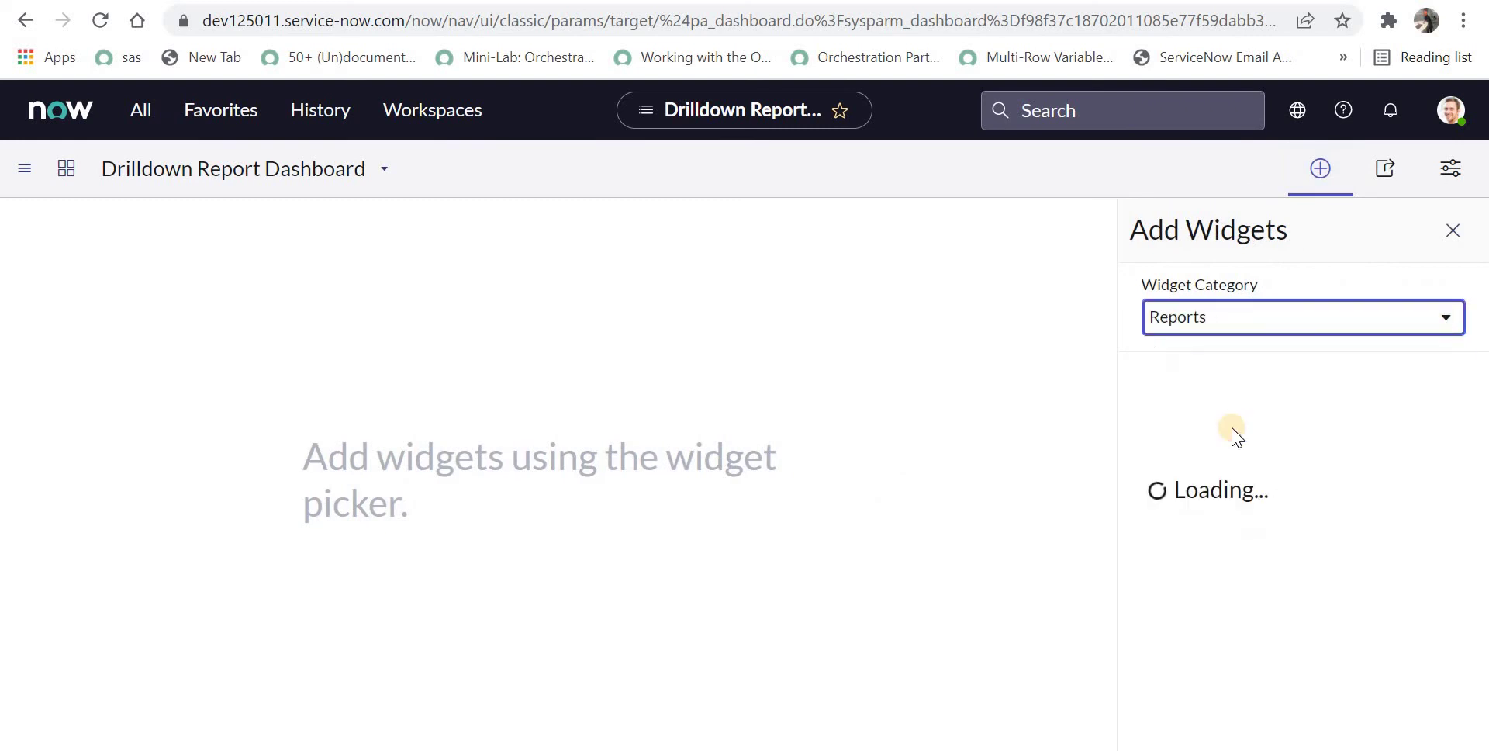
click(1231, 557)
click(1262, 736)
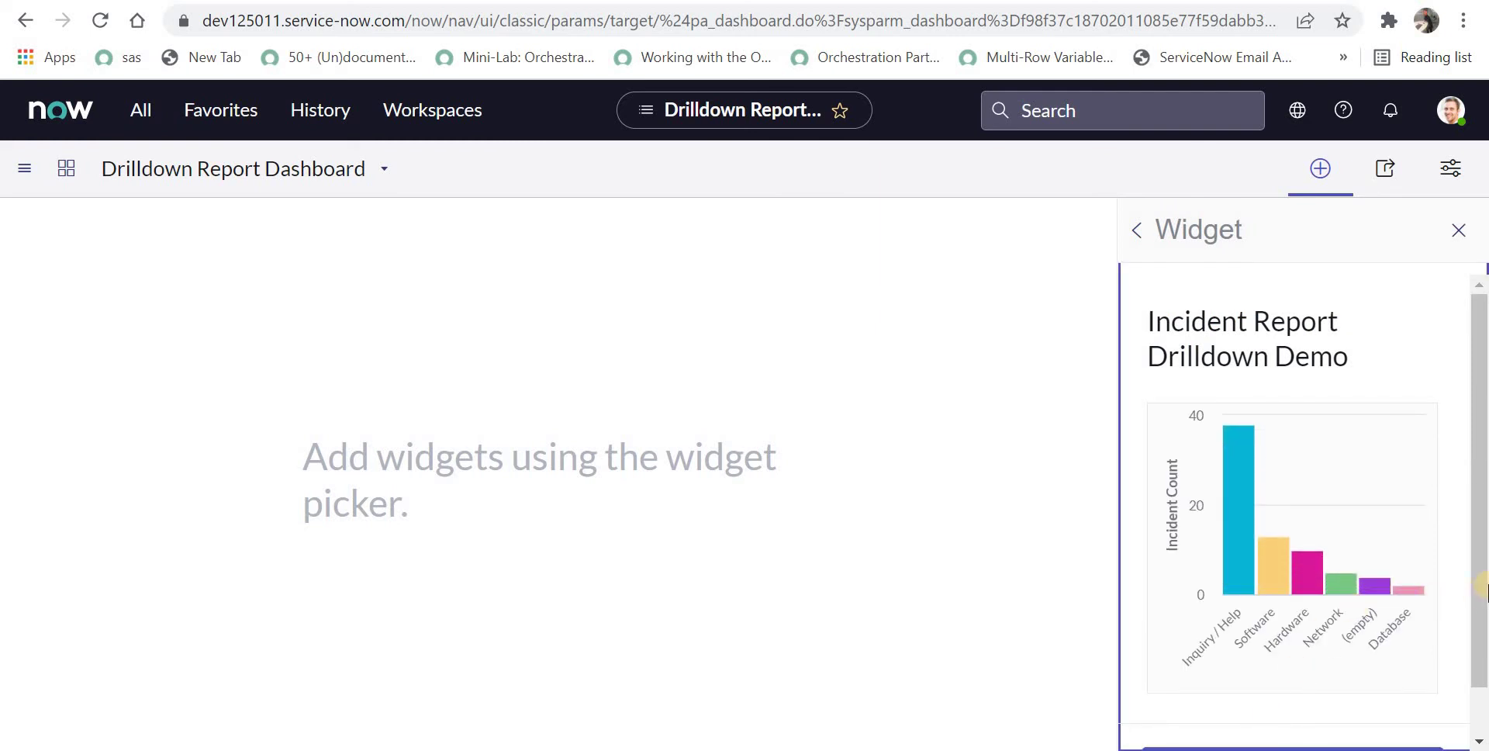
scroll(1362, 687, down, 1)
click(1364, 702)
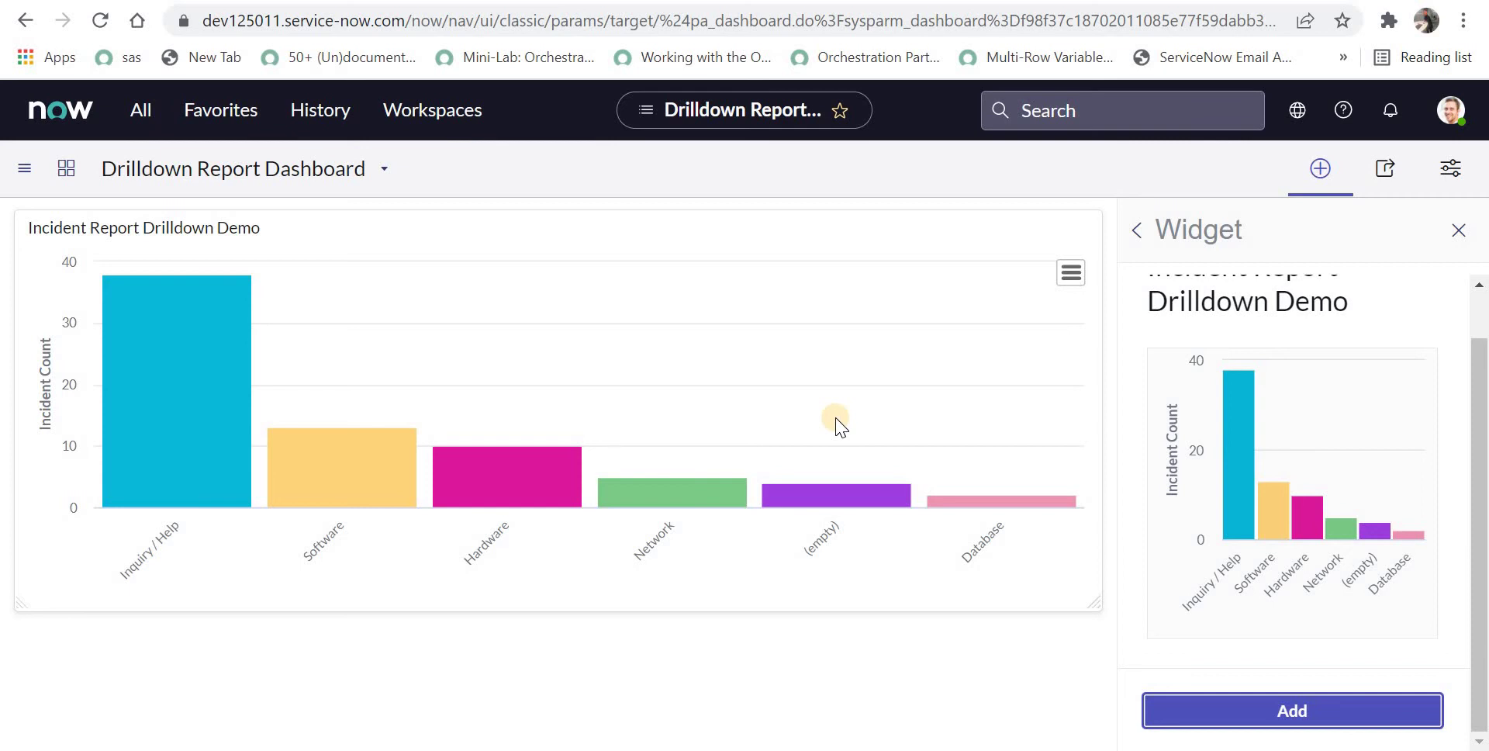
Drill into the Inquiry / Help bar to show its State pie, led by Closed = 16.
mouse_move(151, 483)
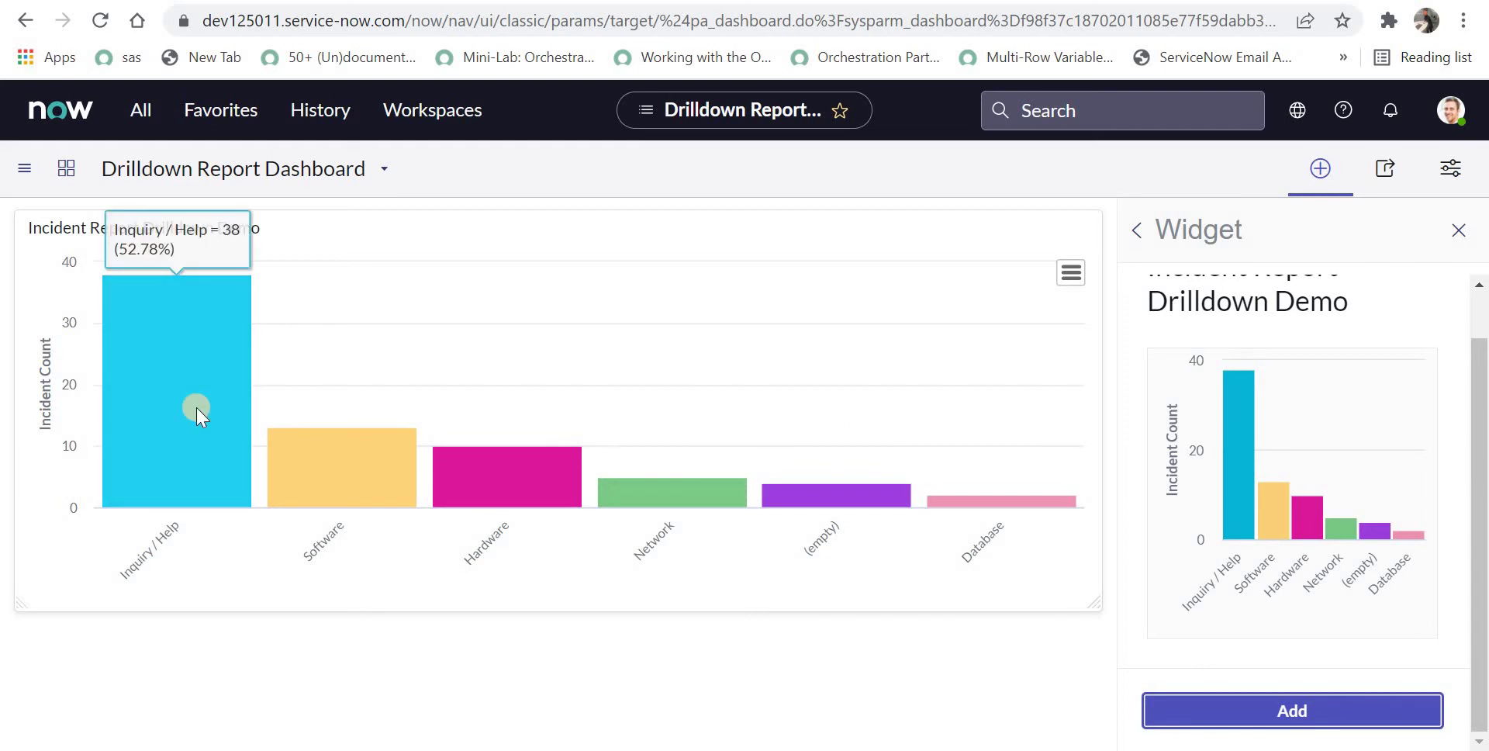
mouse_move(322, 479)
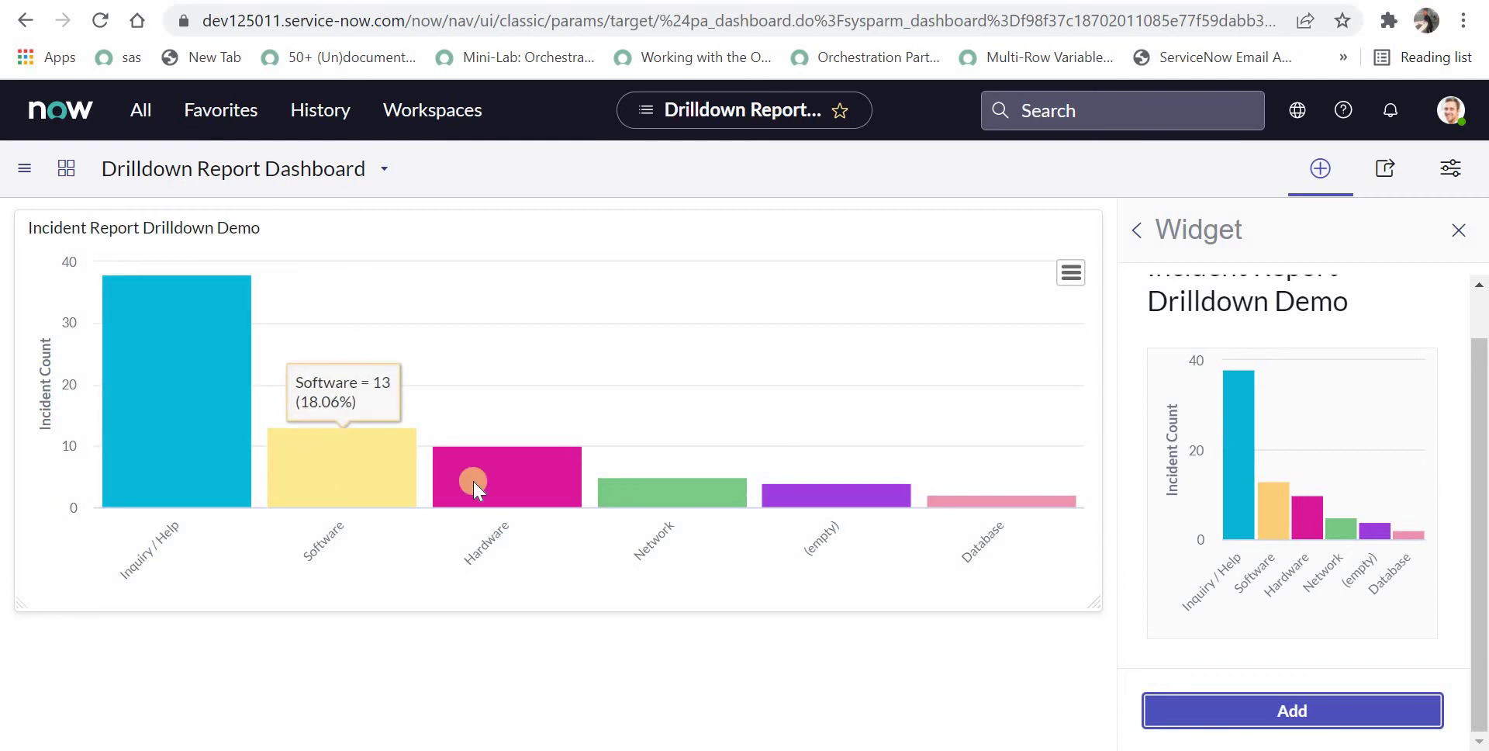
mouse_move(514, 482)
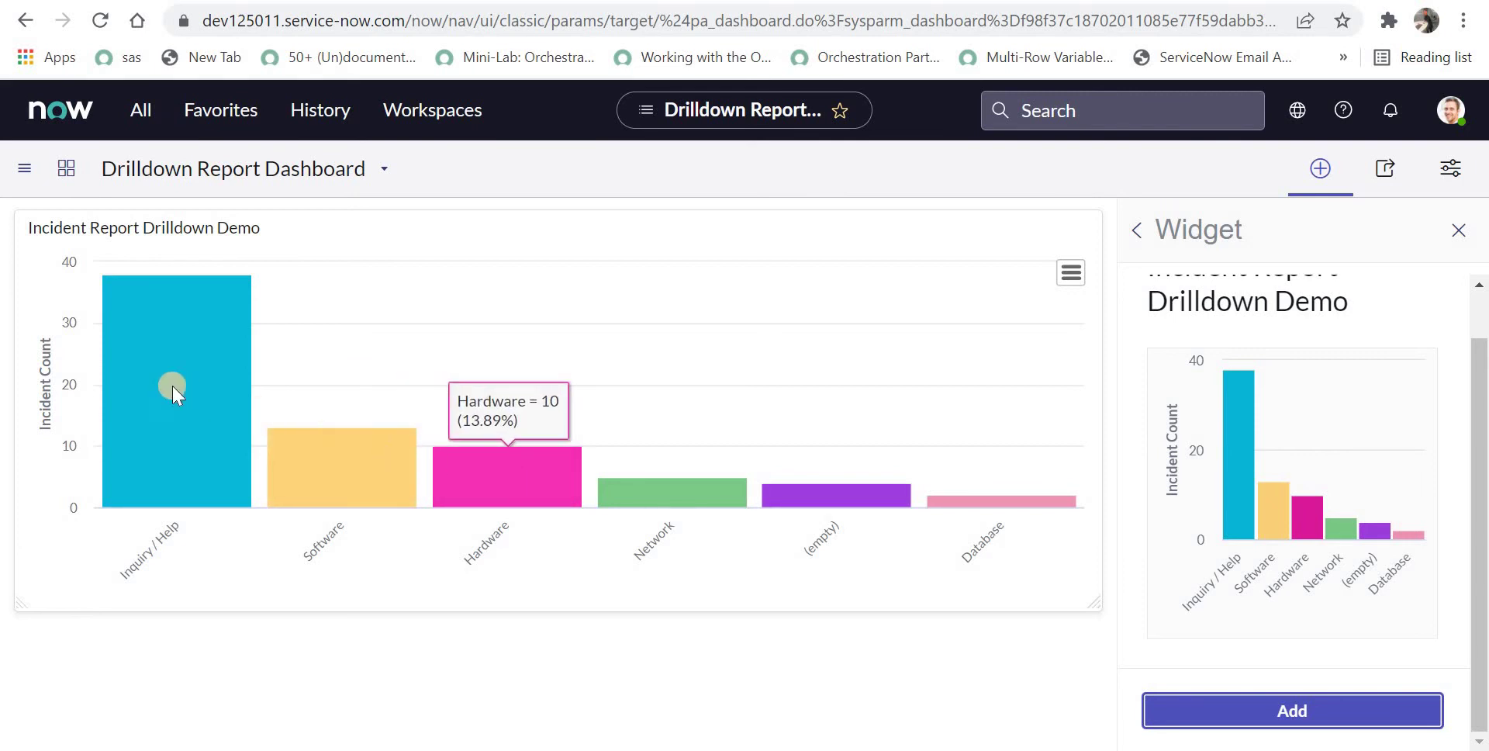
mouse_move(171, 385)
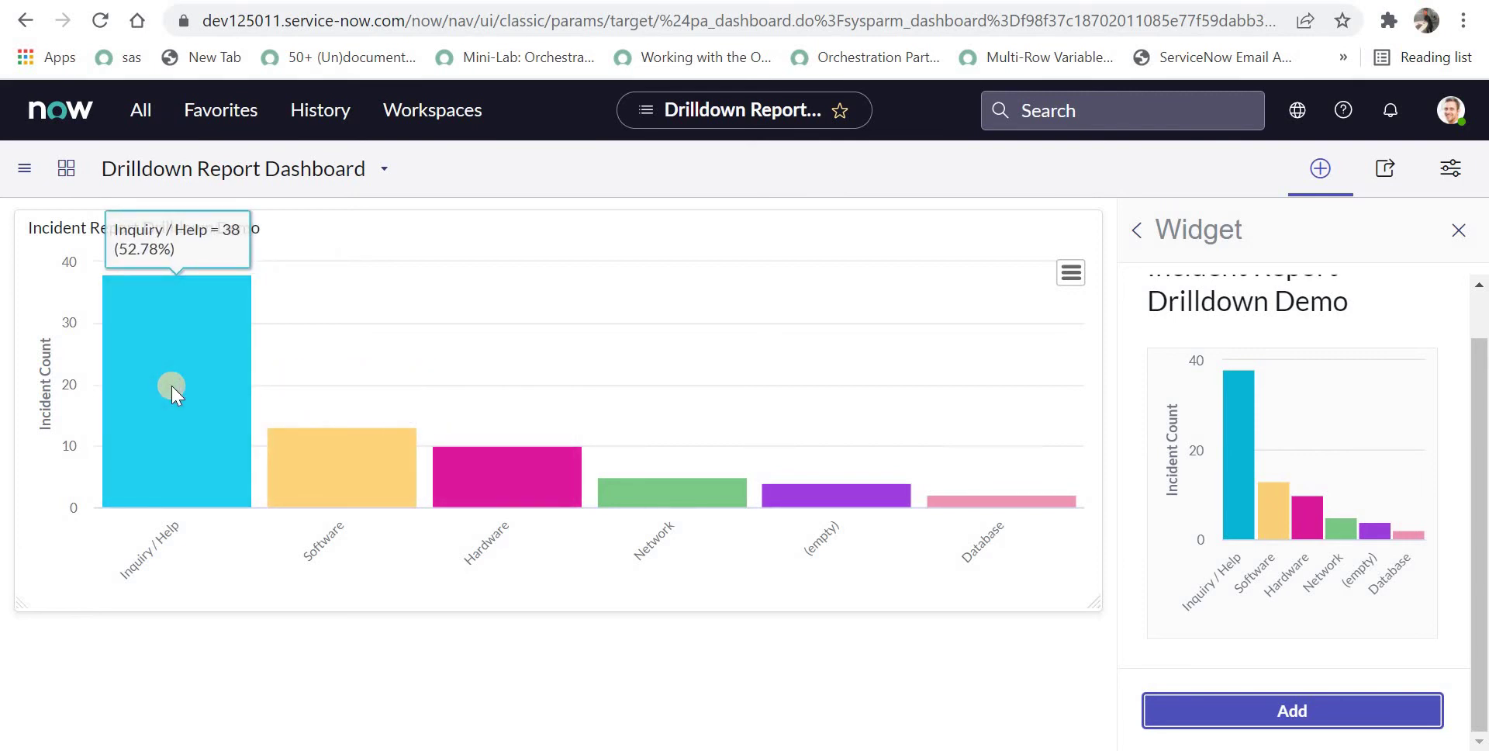
click(170, 384)
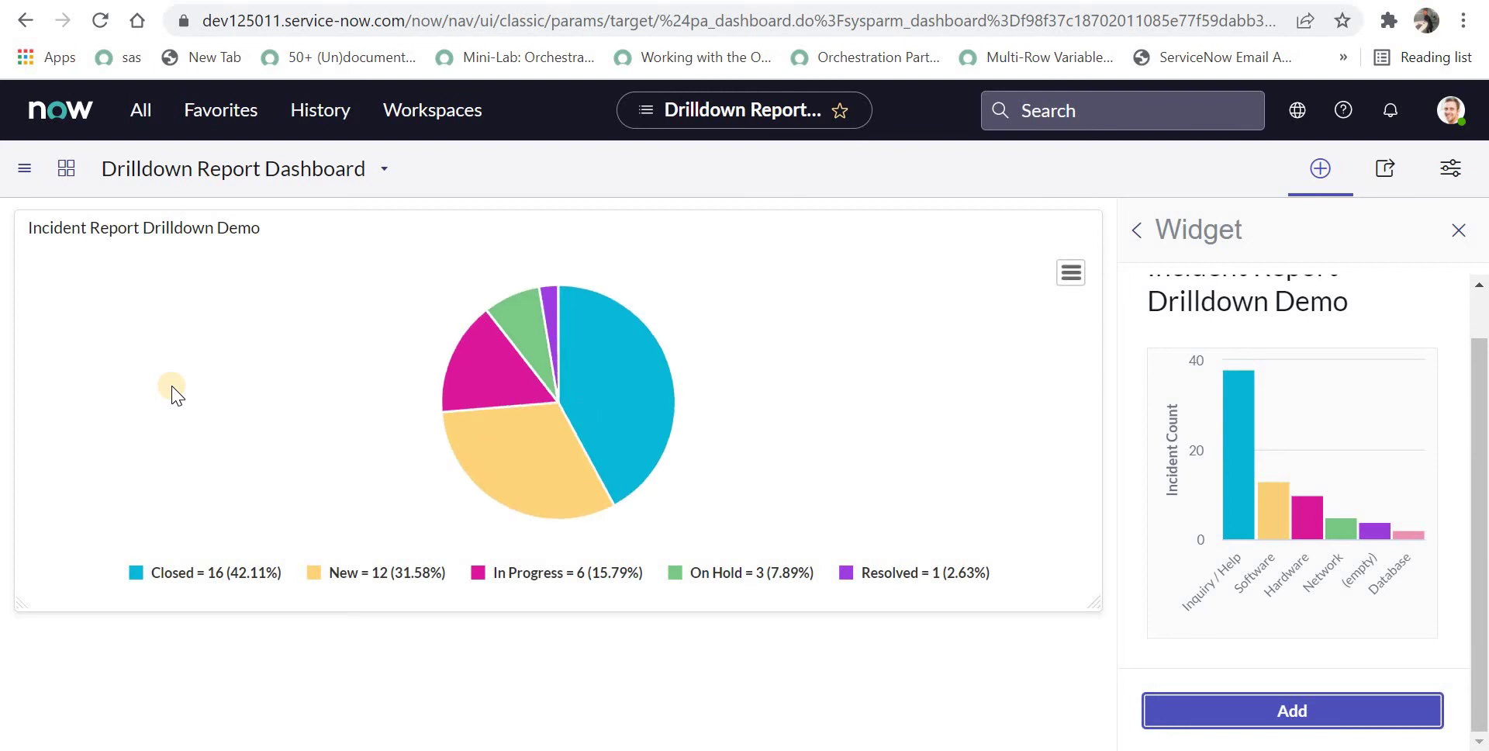
mouse_move(492, 397)
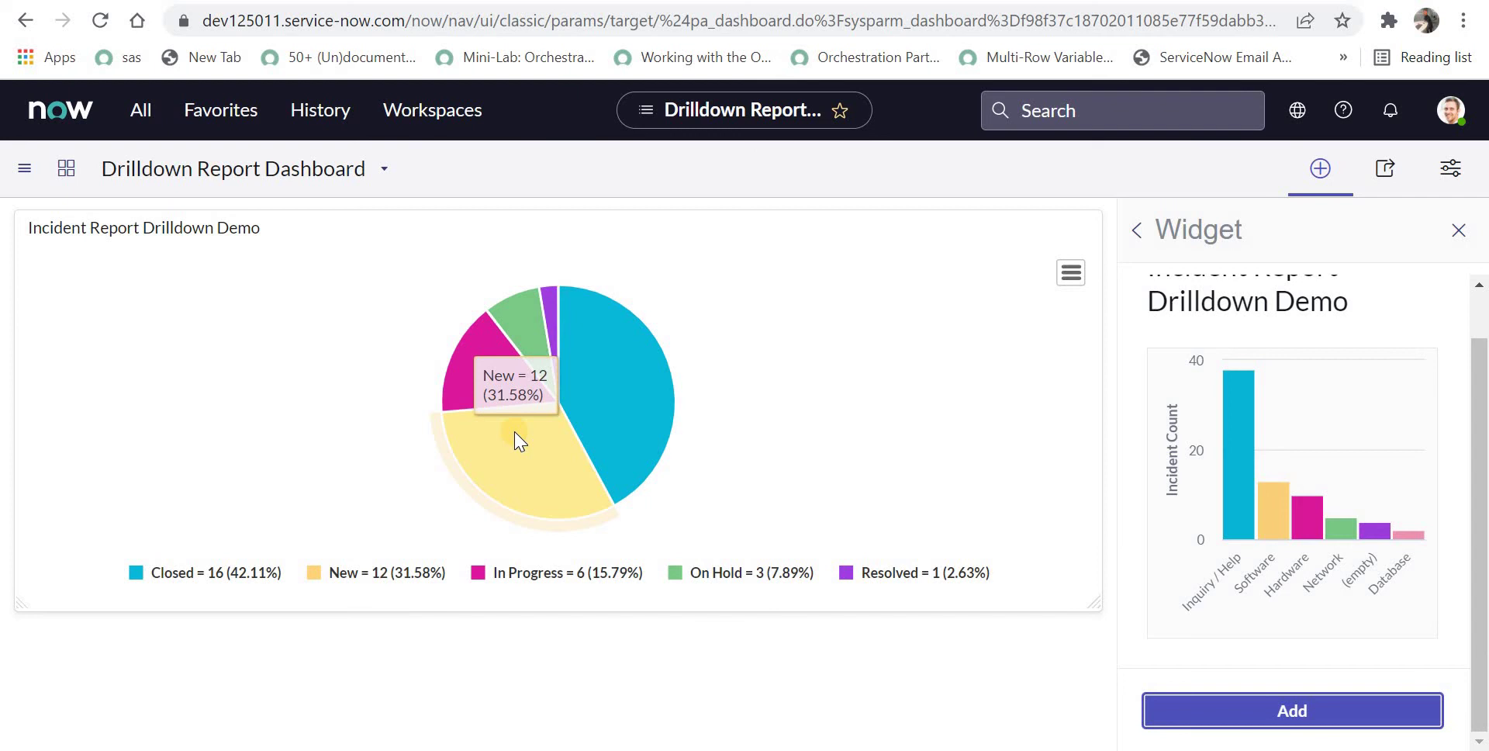
mouse_move(489, 360)
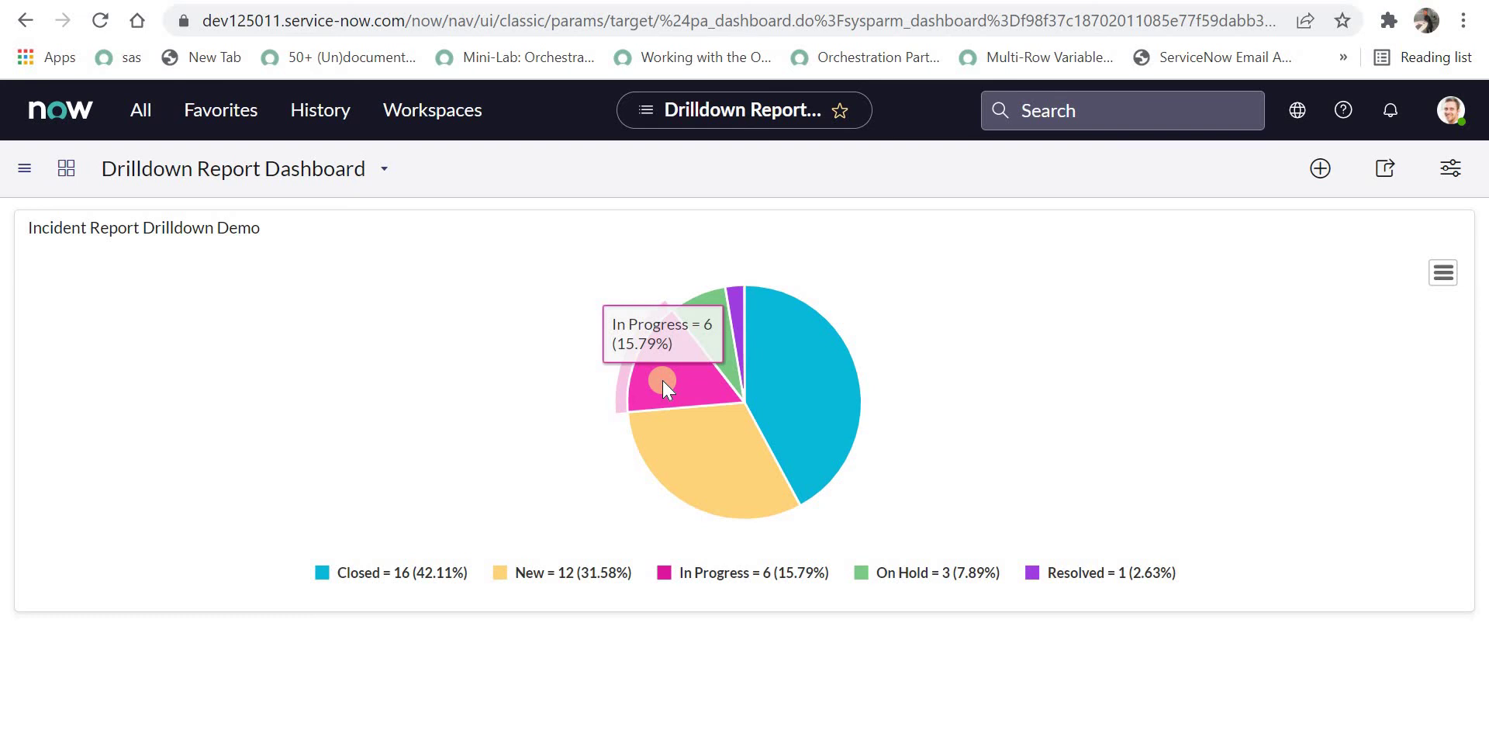
Drill from the In Progress slice to assignment groups and list the 2 Software incidents.
click(664, 383)
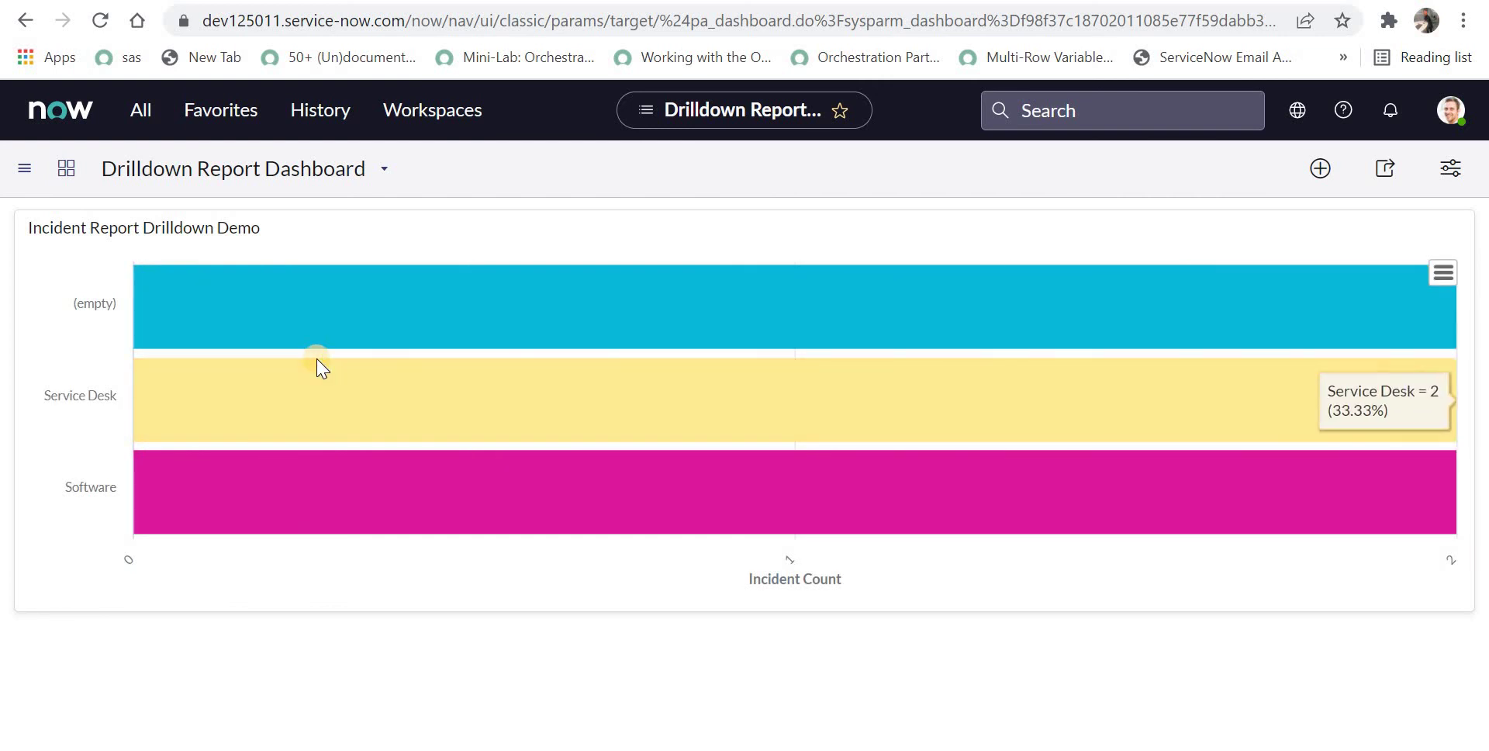
mouse_move(240, 306)
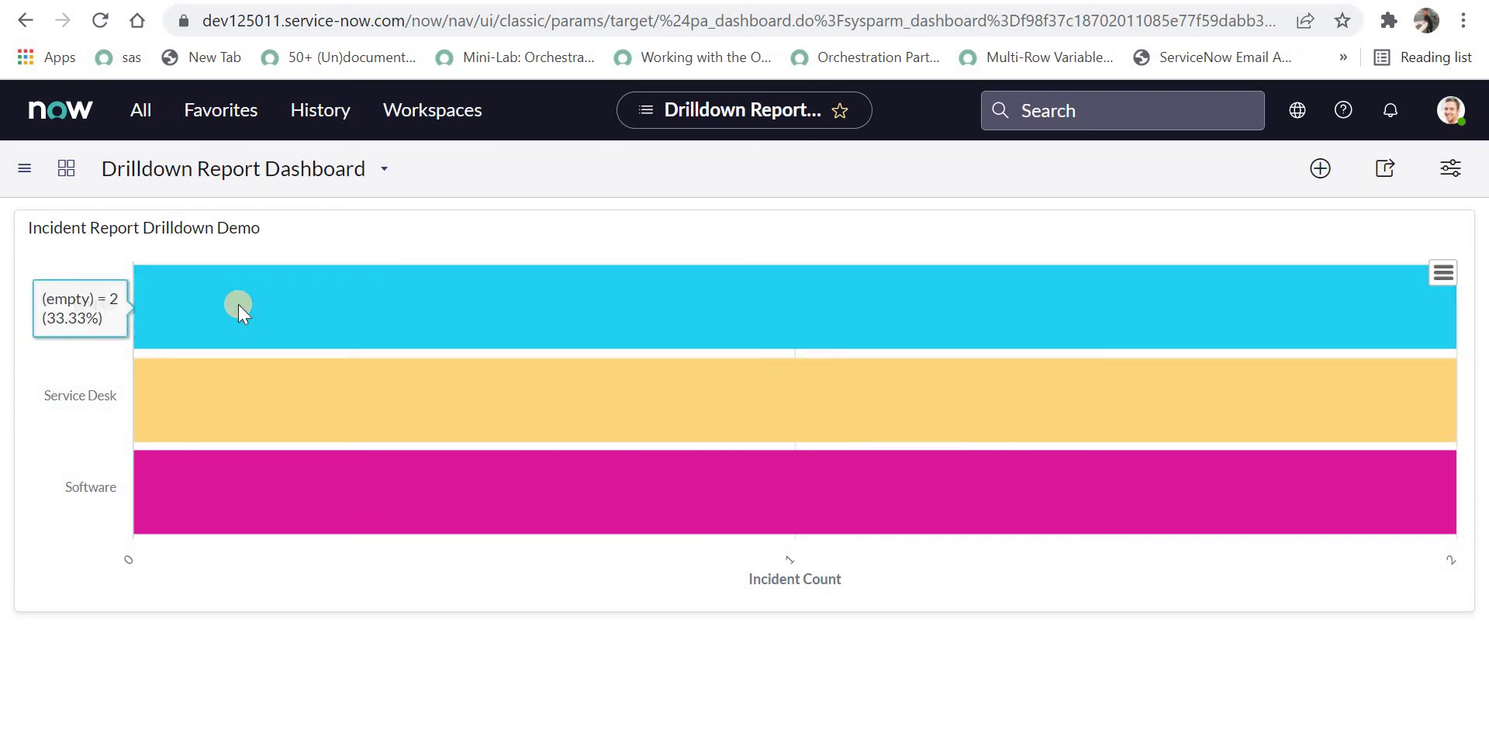
mouse_move(233, 402)
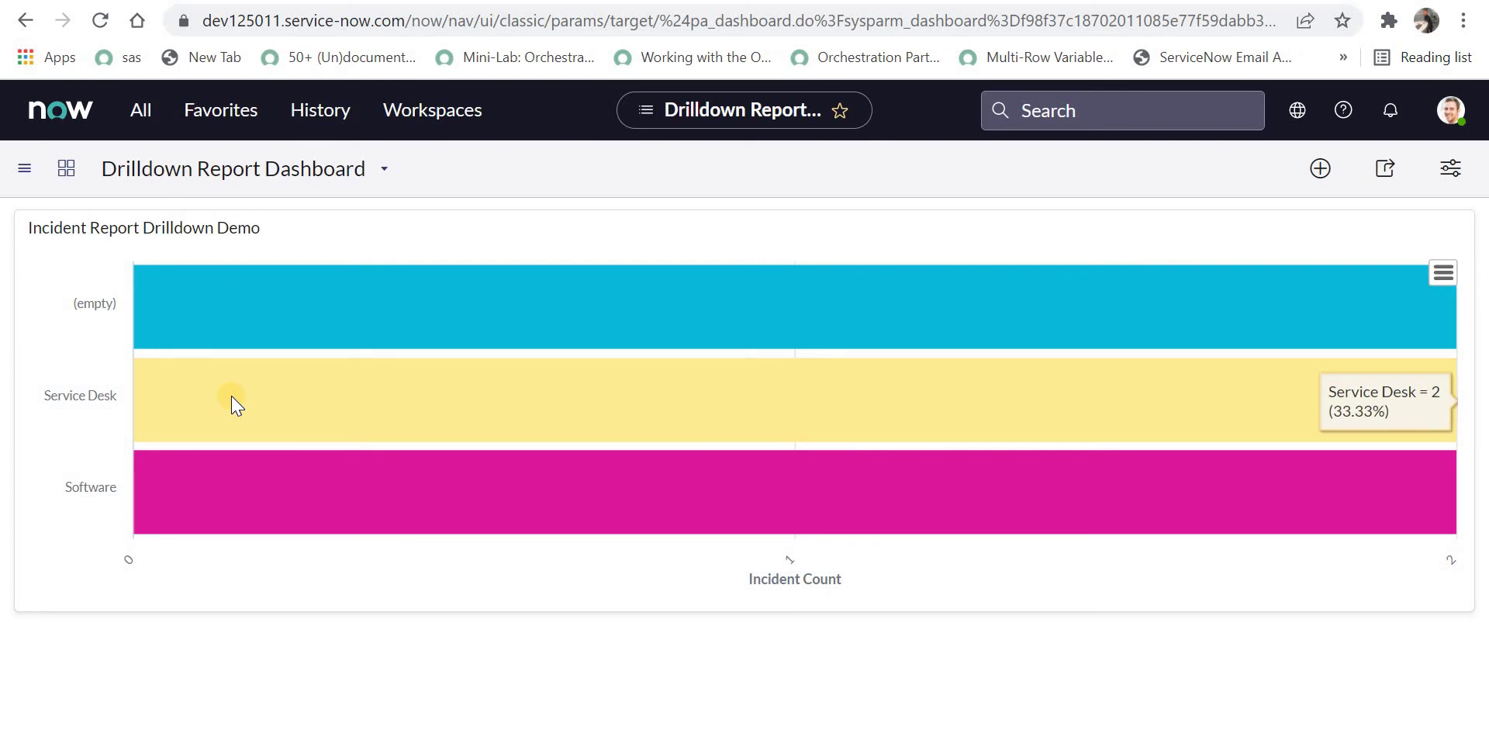
mouse_move(225, 504)
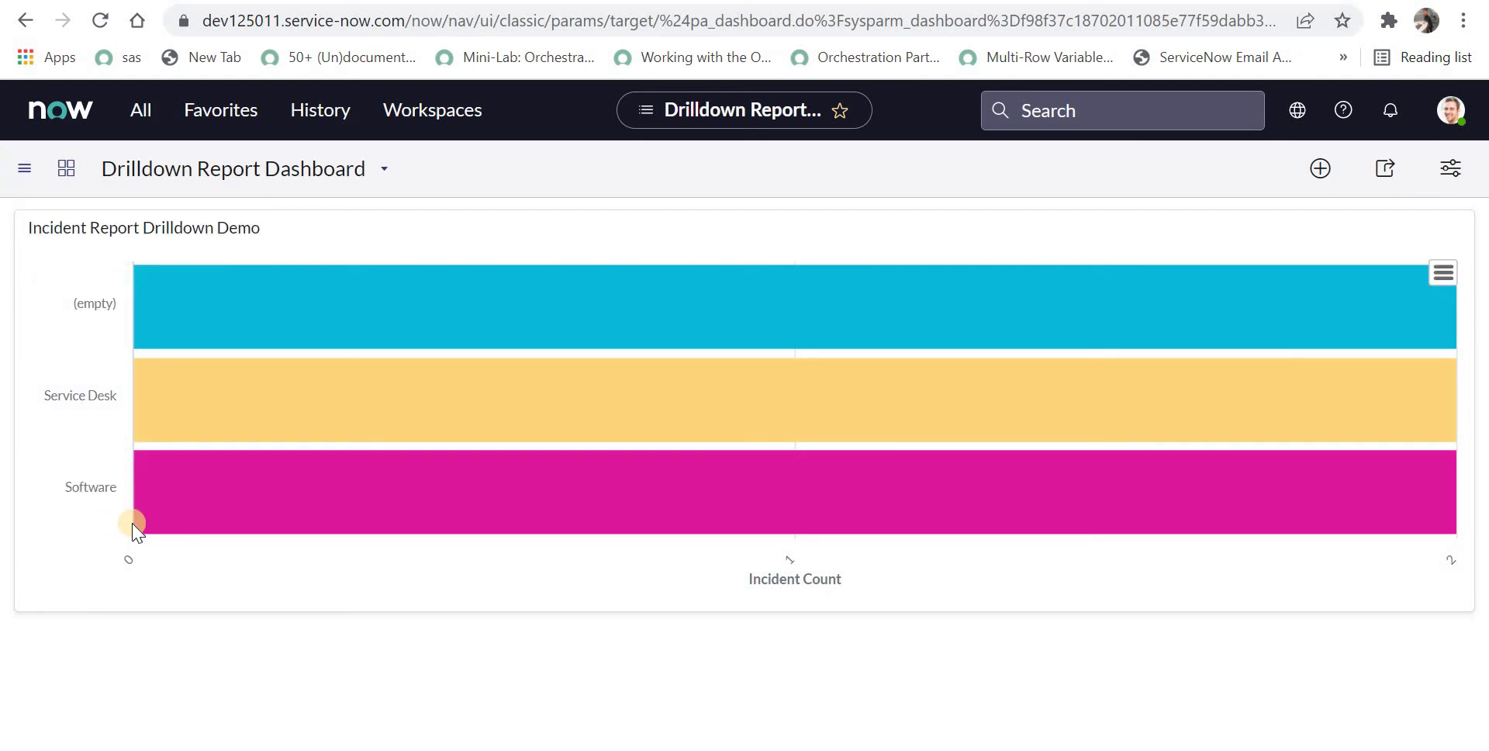
mouse_move(250, 476)
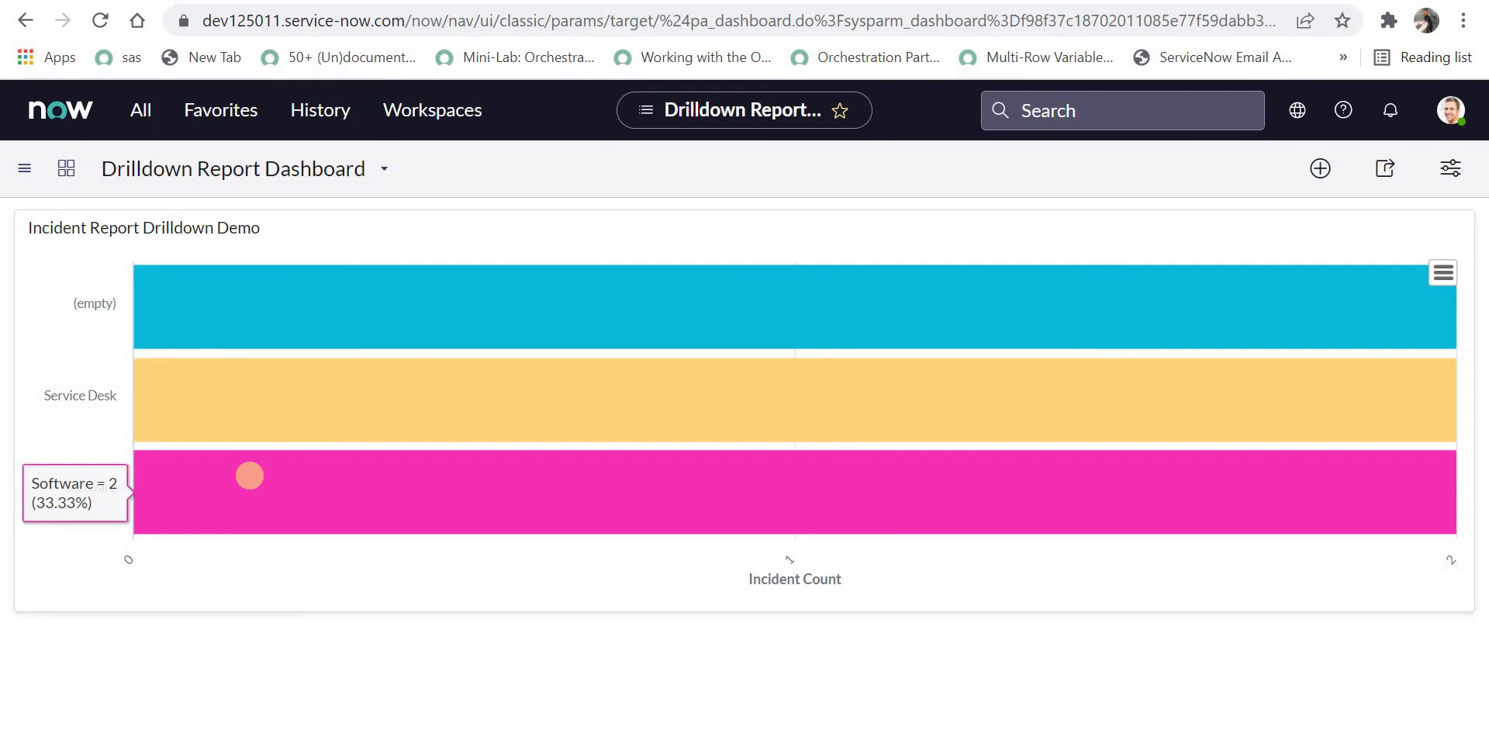
click(255, 503)
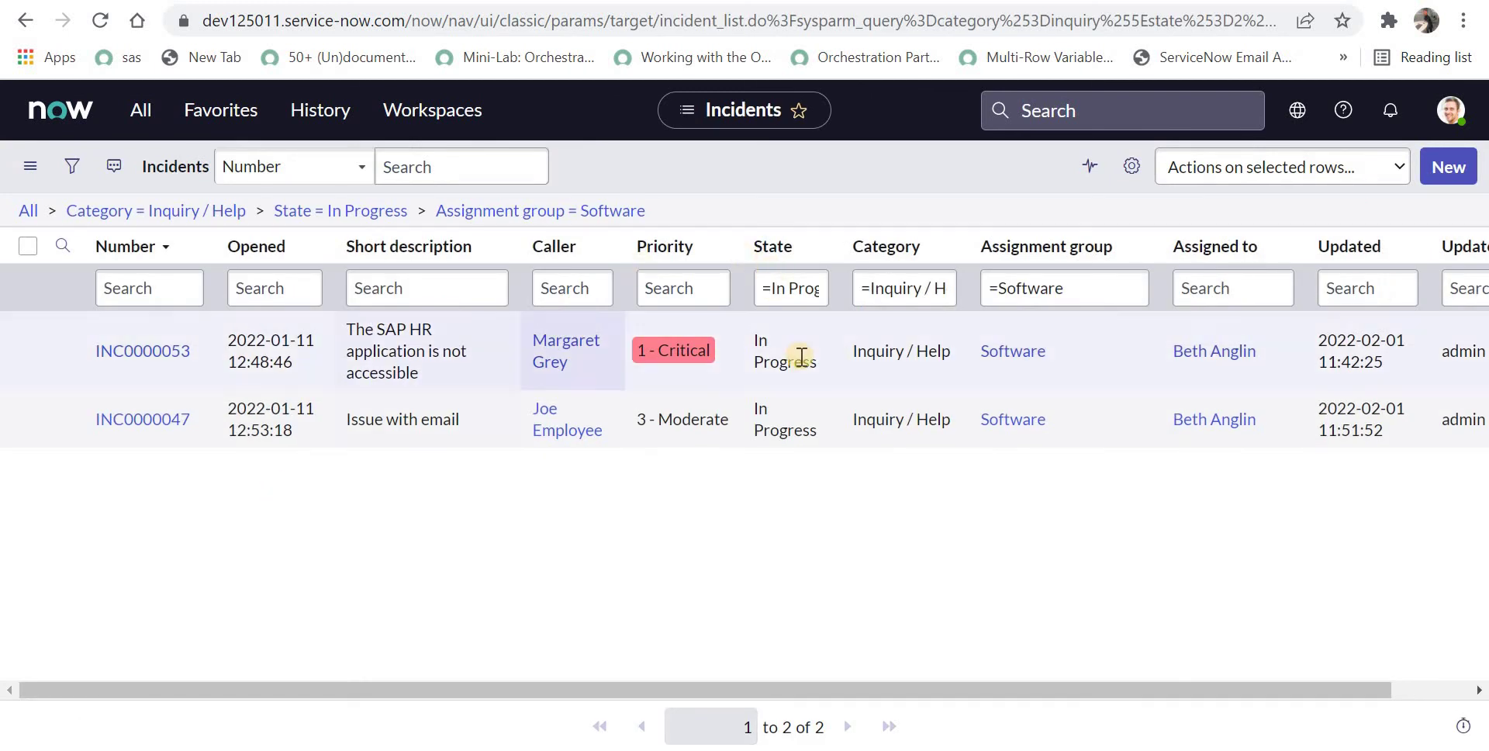
click(798, 421)
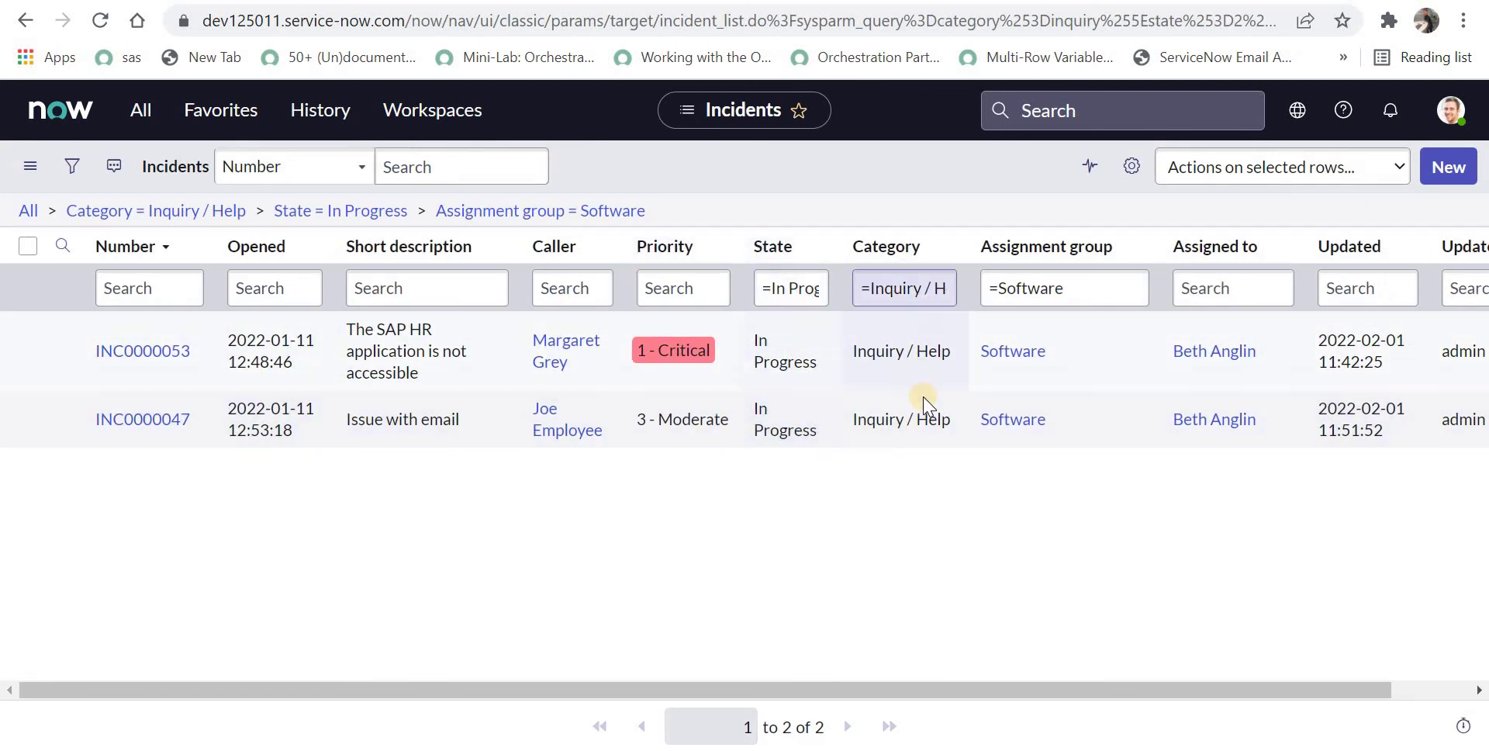
click(920, 412)
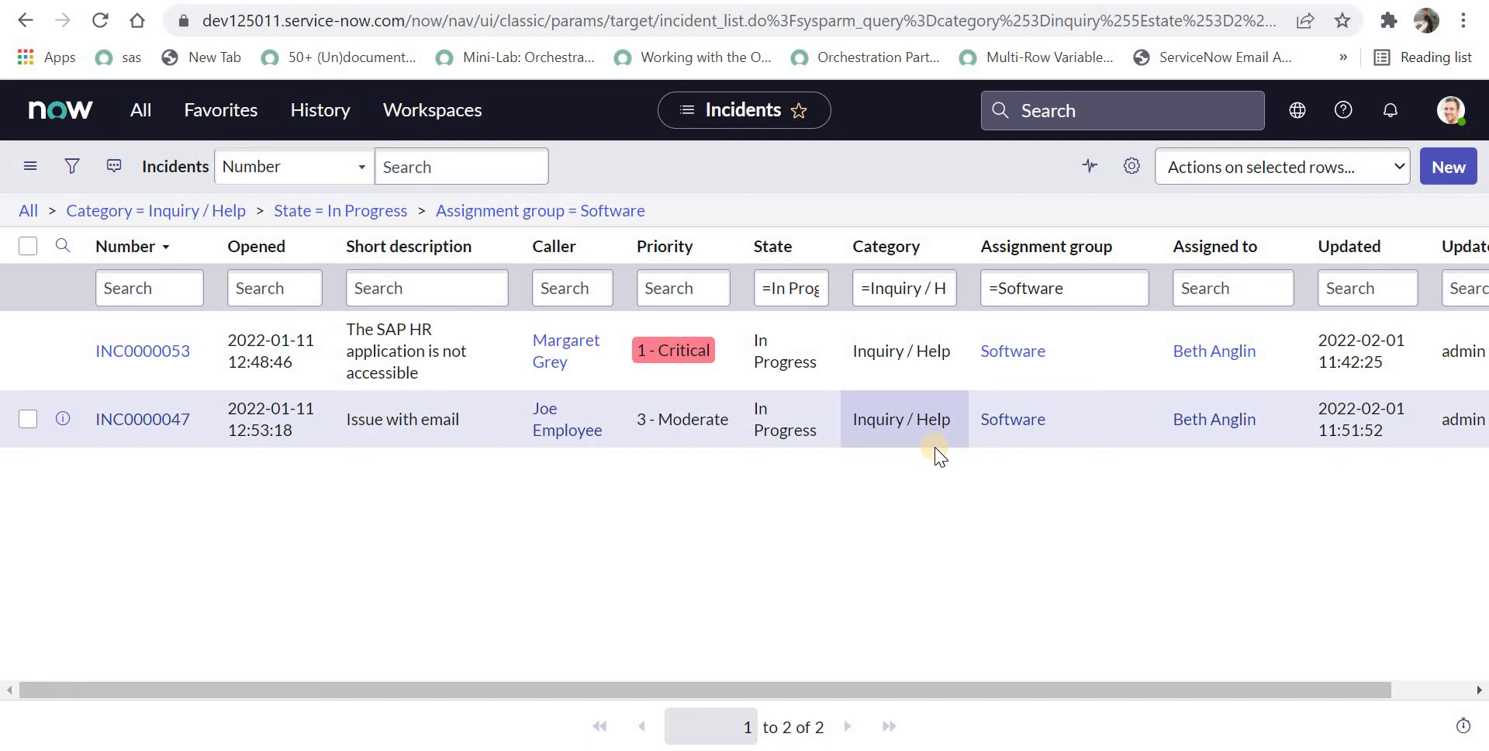